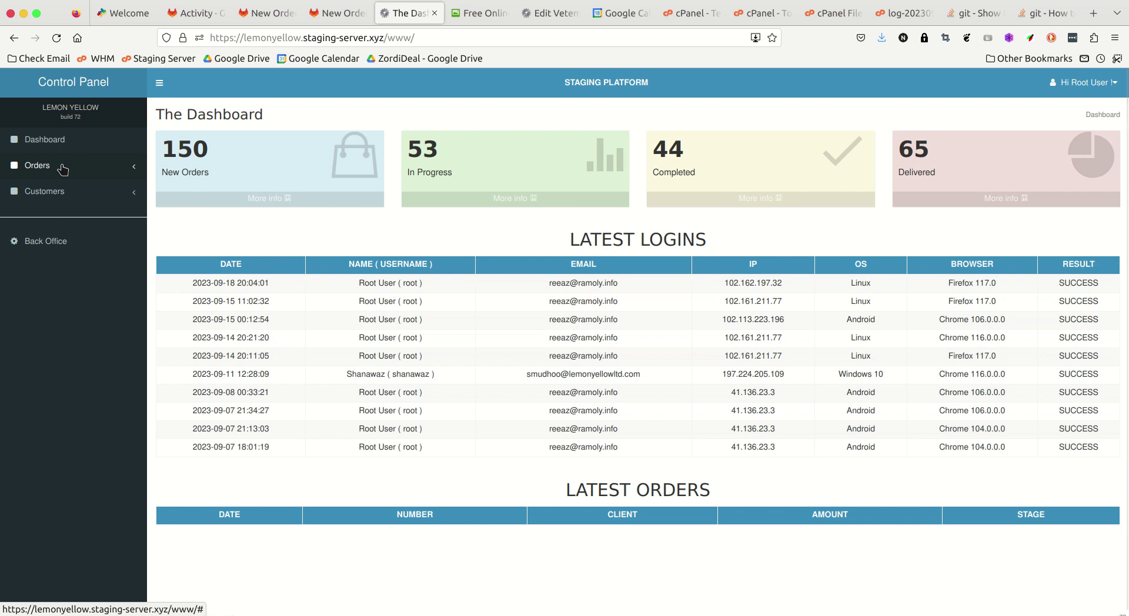
- Start a new order and search the customer list by a name or address keyword
{"action": "left_click", "coordinate": [63, 169]}
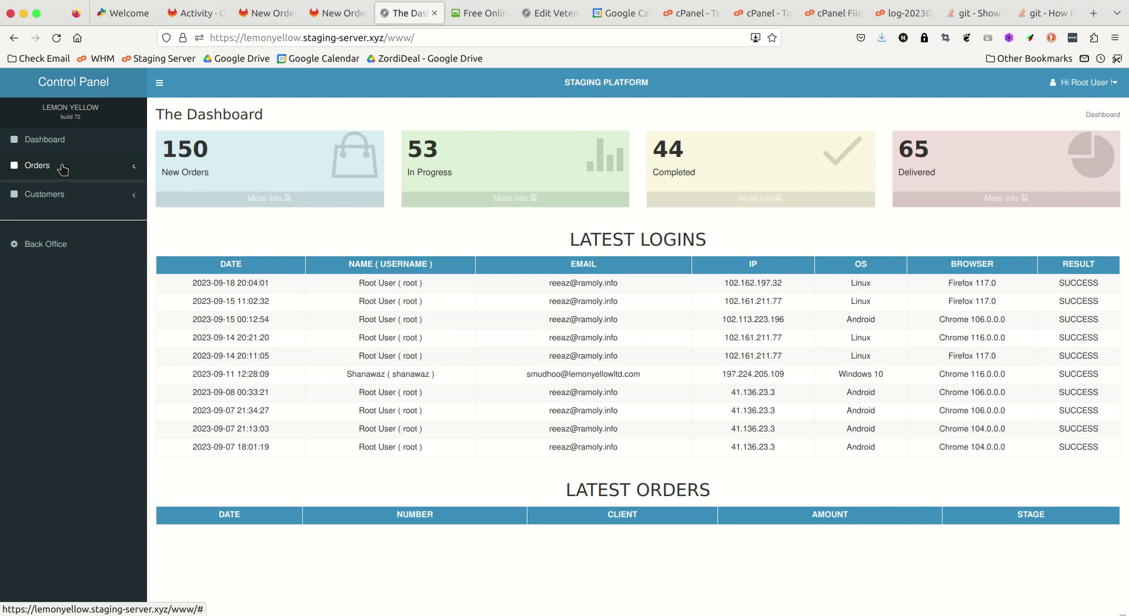
{"action": "left_click", "coordinate": [73, 206]}
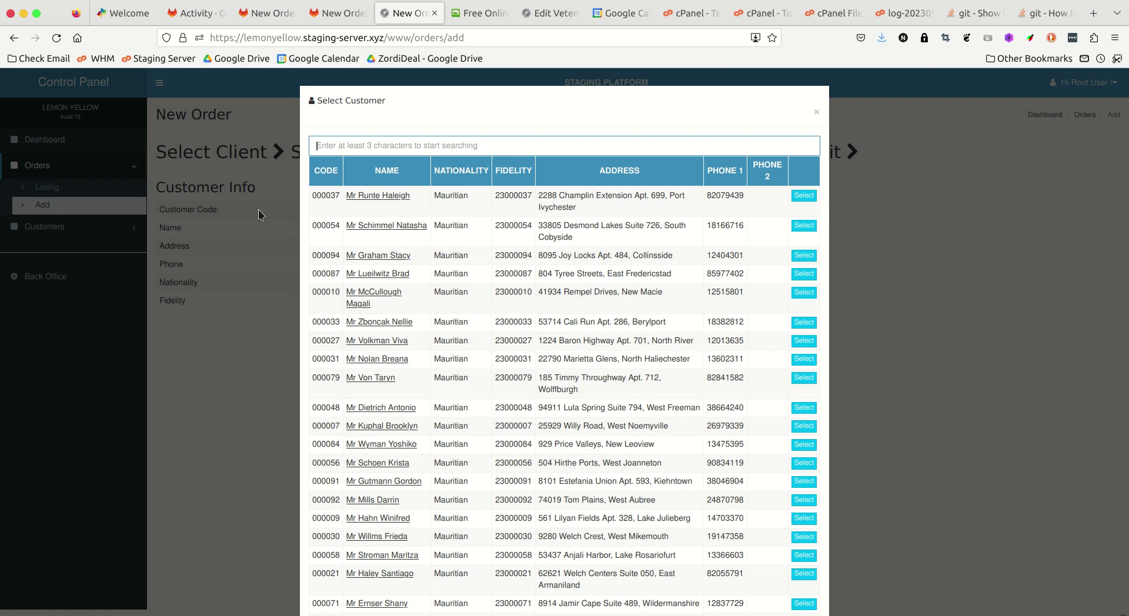
{"action": "type", "text": "alfred"}
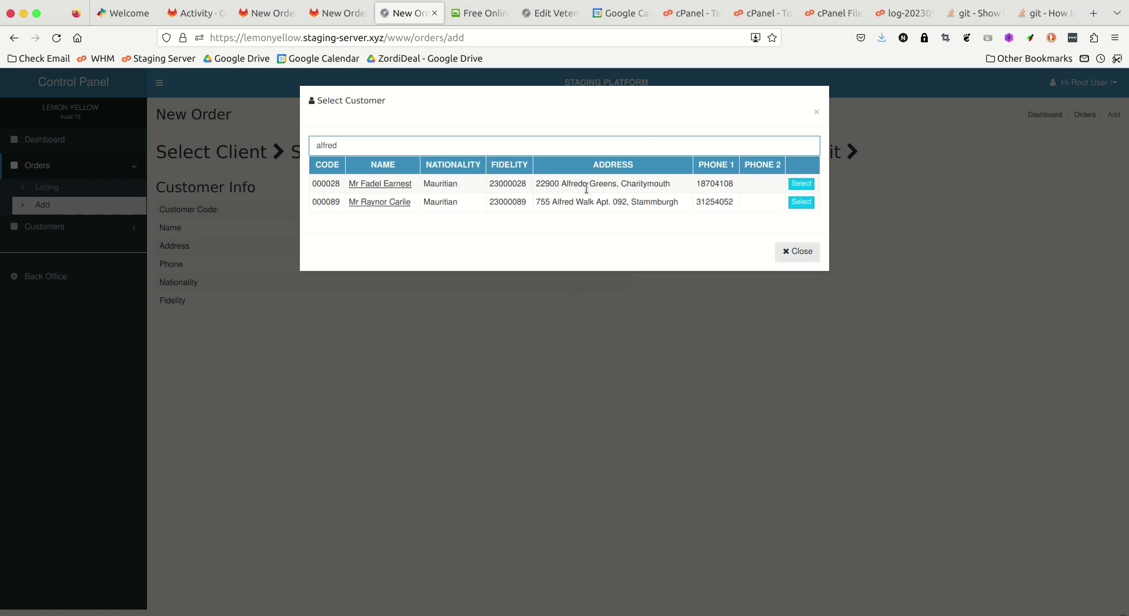
- Search the customers by fidelity number, then shorten the search text to the last five digits of the number
{"action": "double_click", "coordinate": [374, 146]}
{"action": "type", "text": "2300089"}
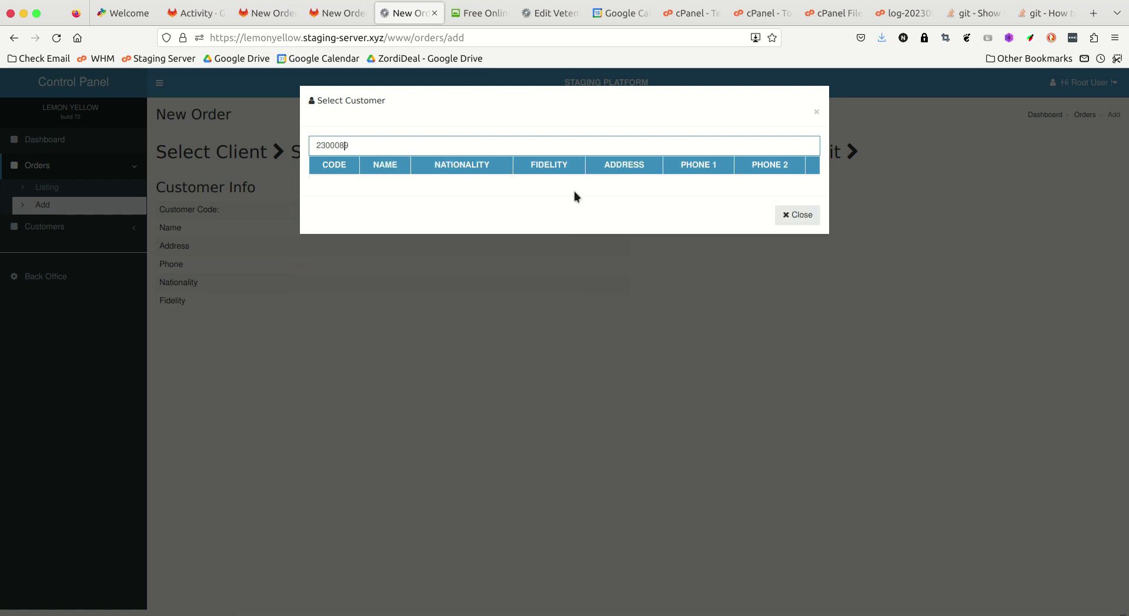
{"action": "key", "text": "Left"}
{"action": "key", "text": "Left"}
{"action": "key", "text": "Left"}
{"action": "key", "text": "Left"}
{"action": "key", "text": "Left"}
{"action": "key", "text": "BackSpace"}
{"action": "key", "text": "Delete"}
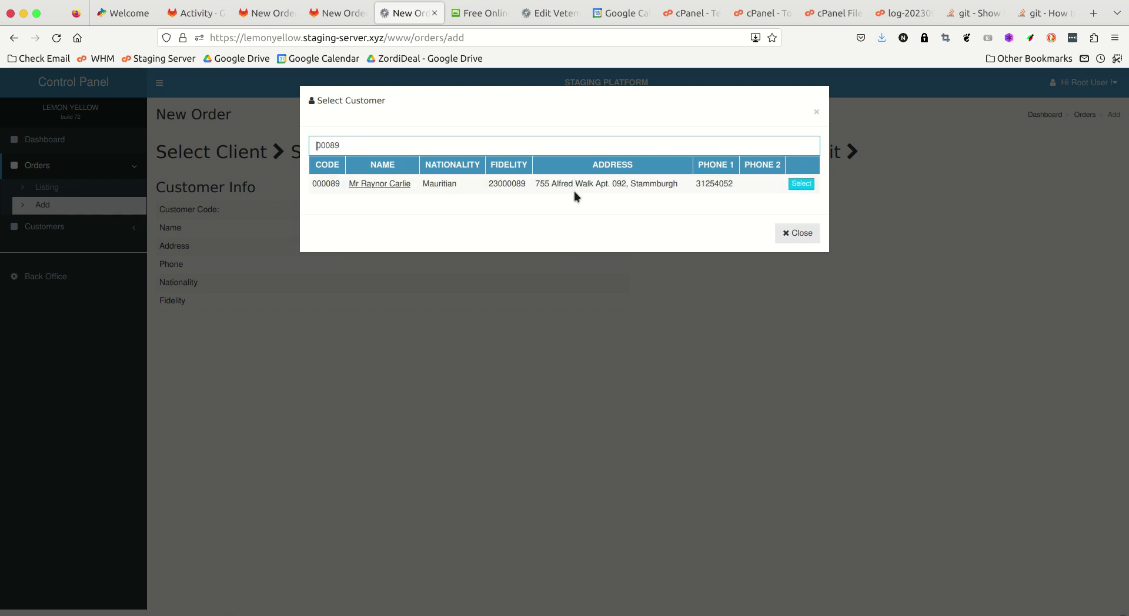
- Copy the full fidelity number of the listed customer and use it as the new search text
{"action": "double_click", "coordinate": [507, 184]}
{"action": "key", "text": "ctrl+c"}
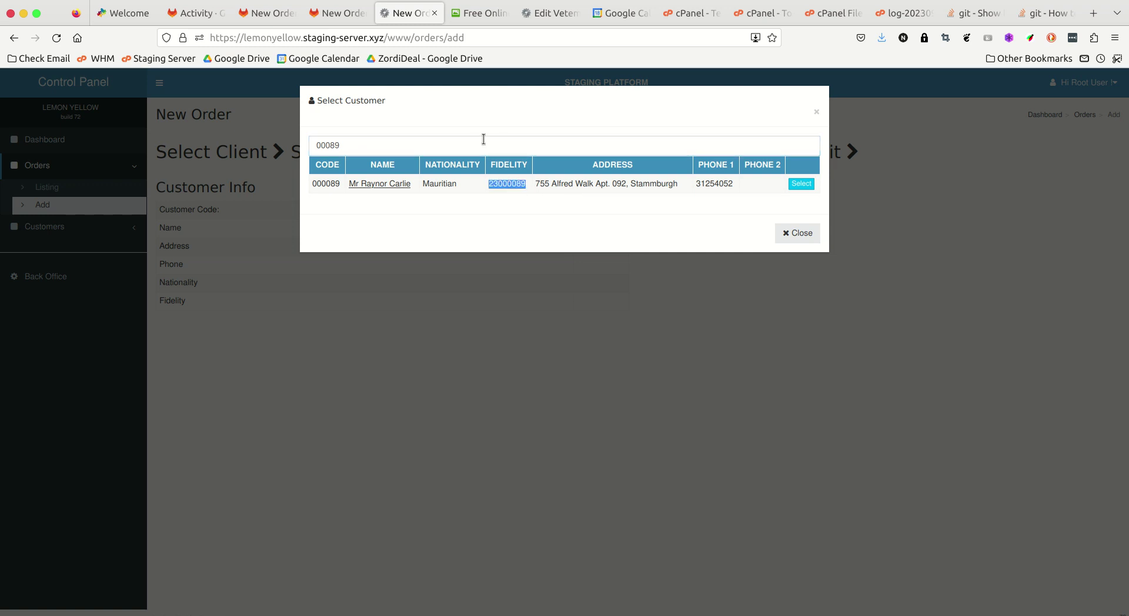
{"action": "left_click", "coordinate": [366, 146]}
{"action": "key", "text": "ctrl+a"}
{"action": "key", "text": "BackSpace"}
{"action": "key", "text": "ctrl+v"}
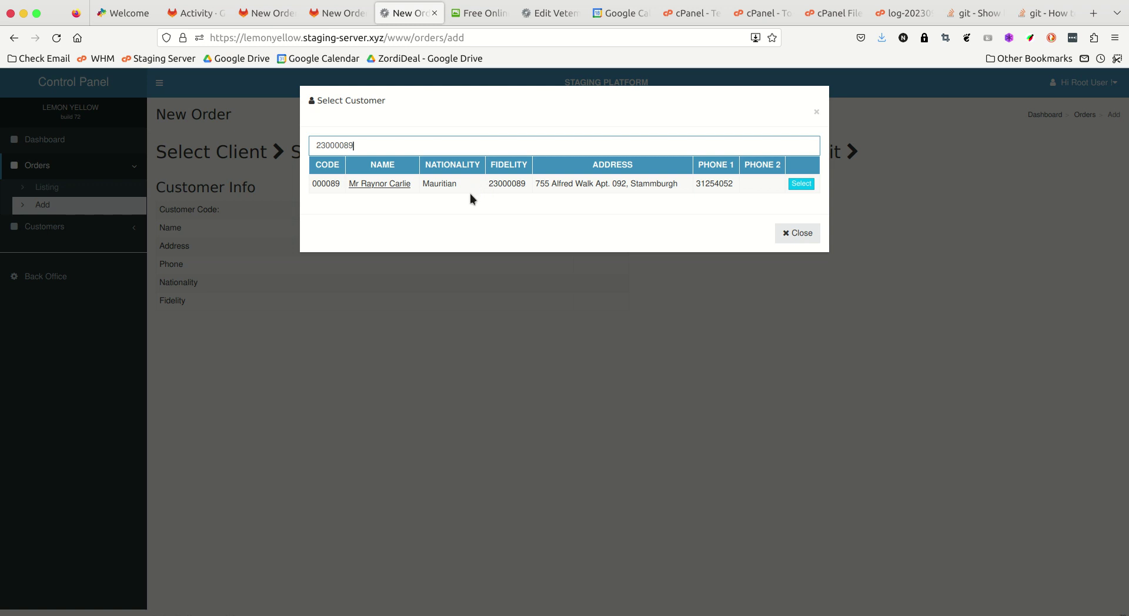
- Select the found customer for the order and choose SUIT MODEL 001 as the product
{"action": "left_click", "coordinate": [381, 184]}
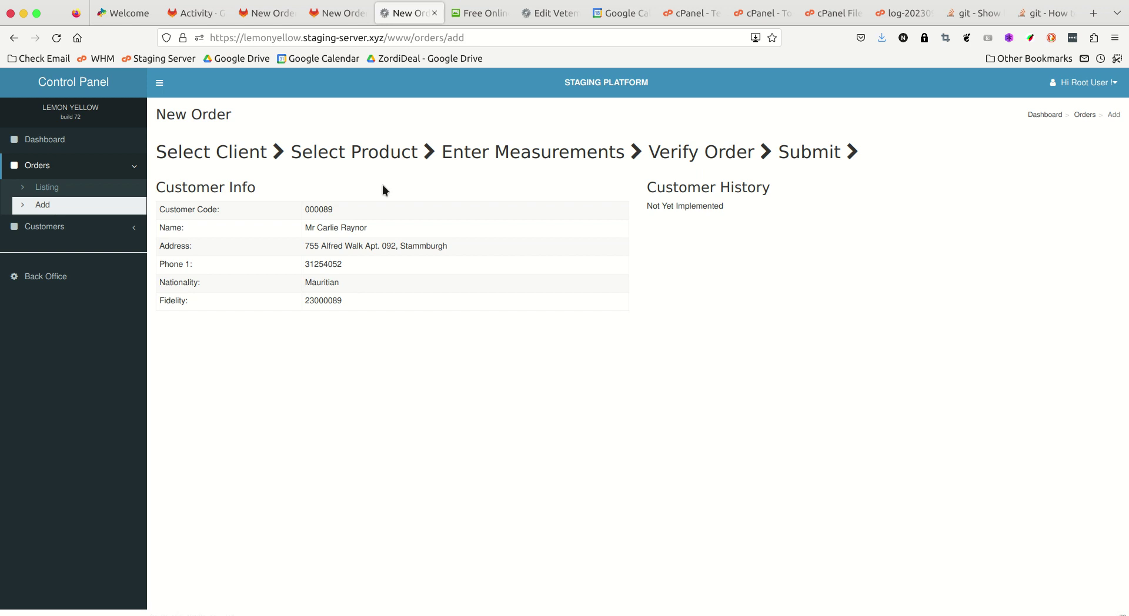
{"action": "left_click", "coordinate": [359, 157]}
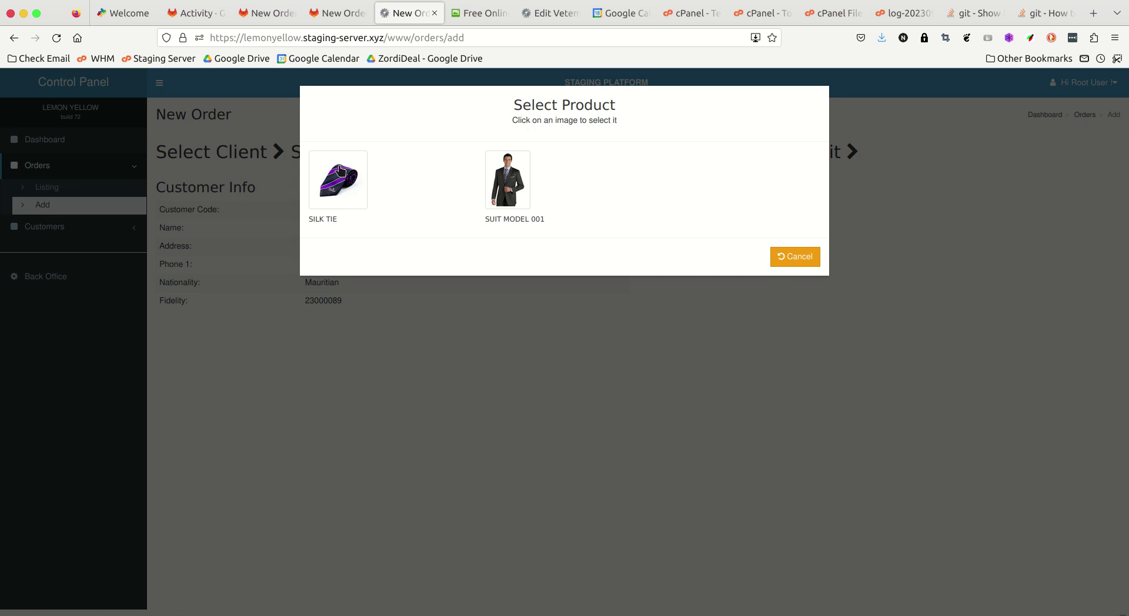
{"action": "left_click", "coordinate": [513, 184]}
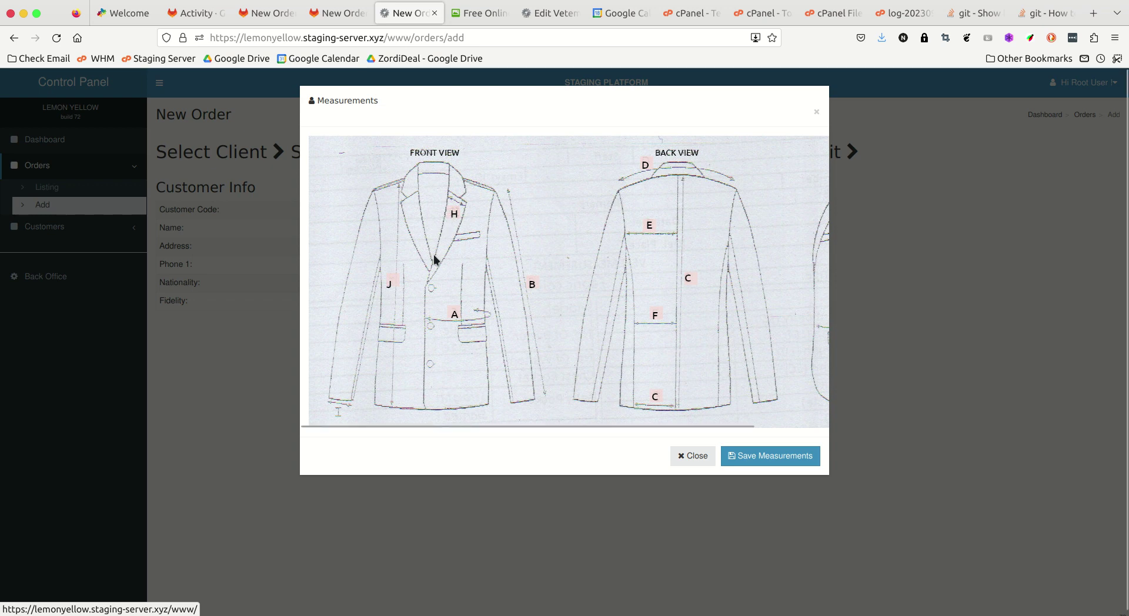
- Enter and save measurements of 45 for zone A and 56 for zone B on the jacket diagram
{"action": "left_click", "coordinate": [456, 313]}
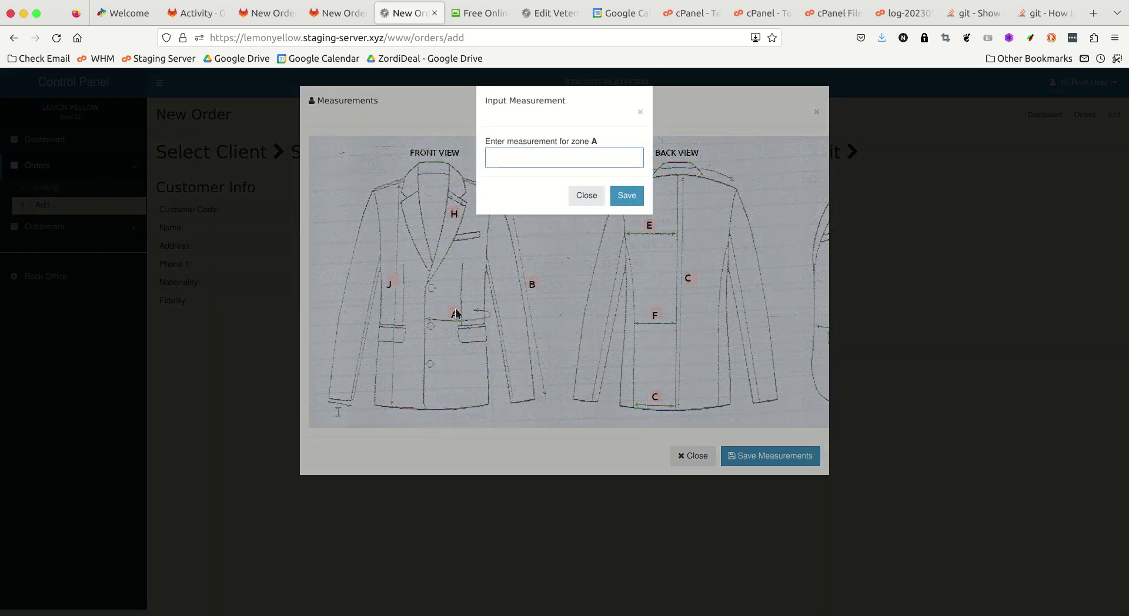
{"action": "type", "text": "45"}
{"action": "left_click", "coordinate": [627, 195]}
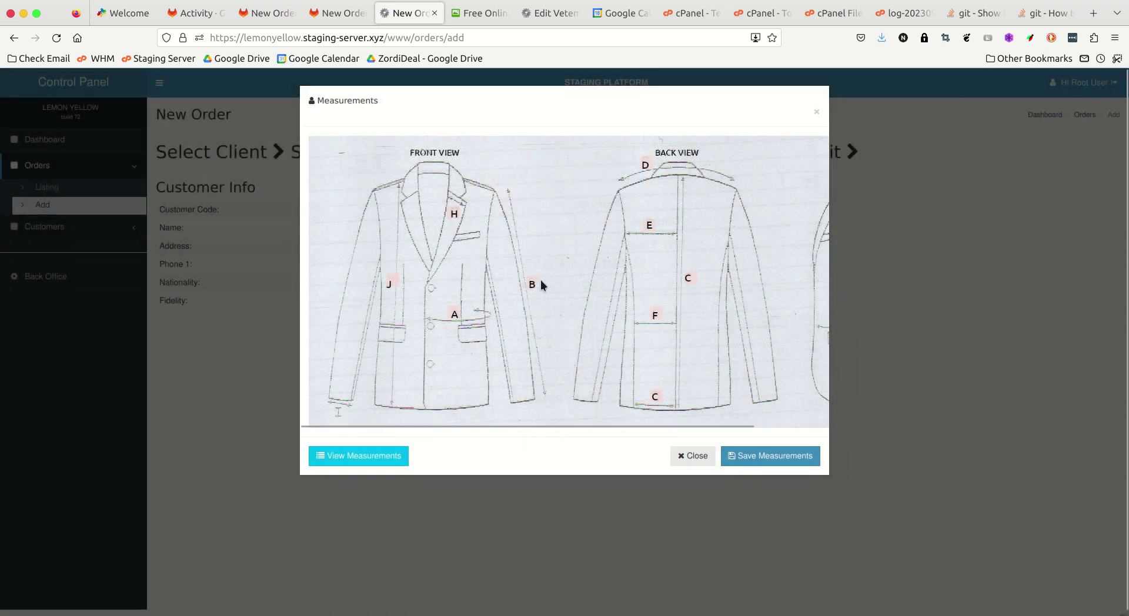
{"action": "left_click", "coordinate": [529, 287]}
{"action": "type", "text": "56"}
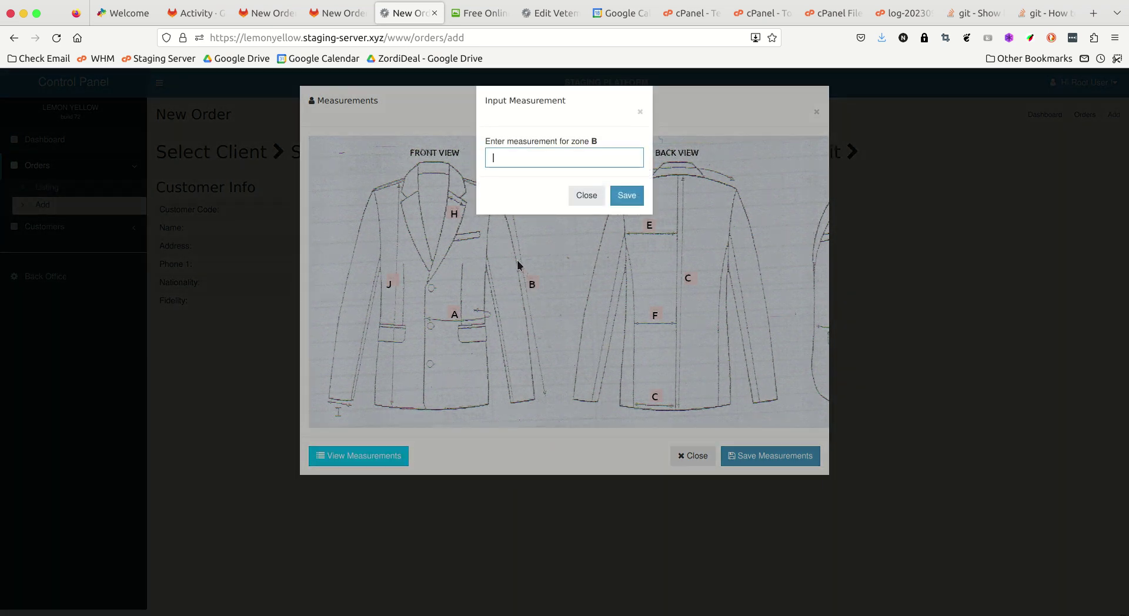
{"action": "left_click", "coordinate": [626, 195]}
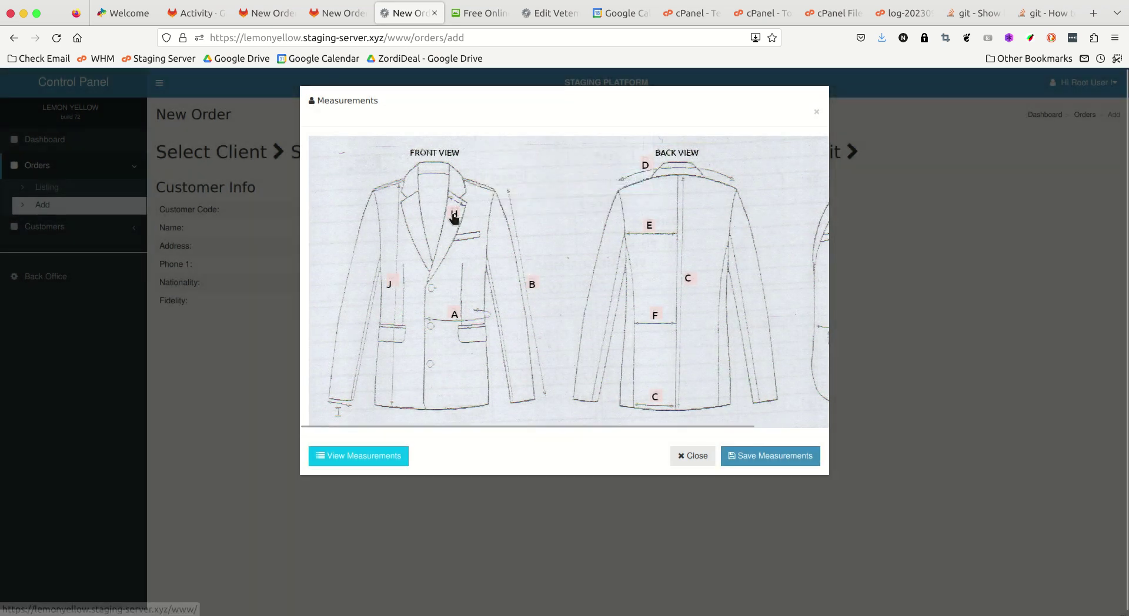
- Enter and save measurements of 88 for zone H and 66 for zone C on the jacket diagram
{"action": "left_click", "coordinate": [454, 214]}
{"action": "type", "text": "88"}
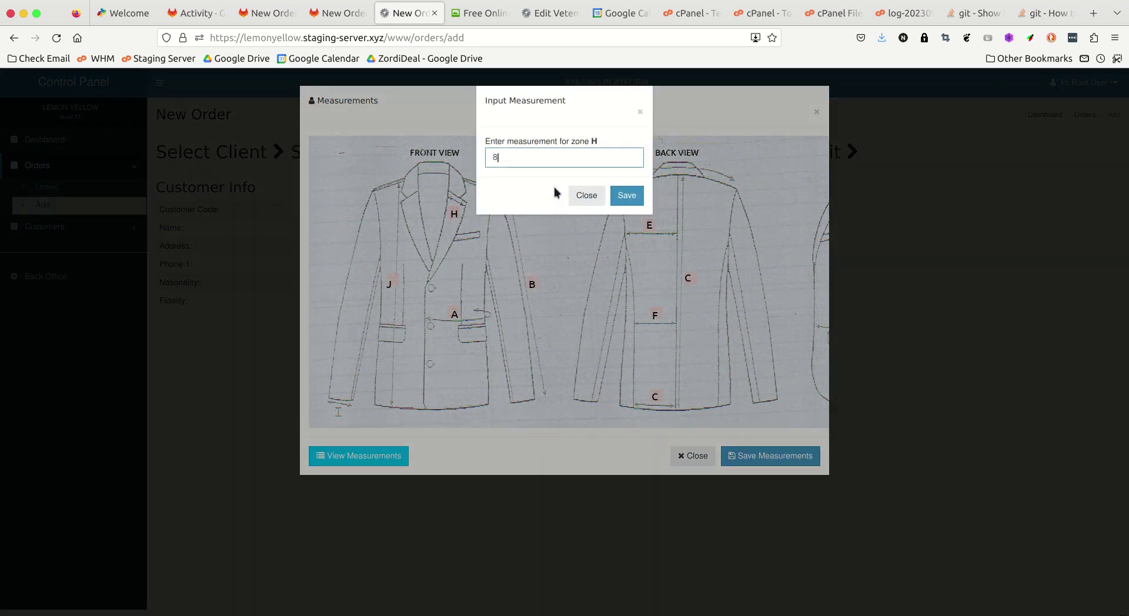
{"action": "left_click", "coordinate": [639, 200]}
{"action": "left_click", "coordinate": [687, 280]}
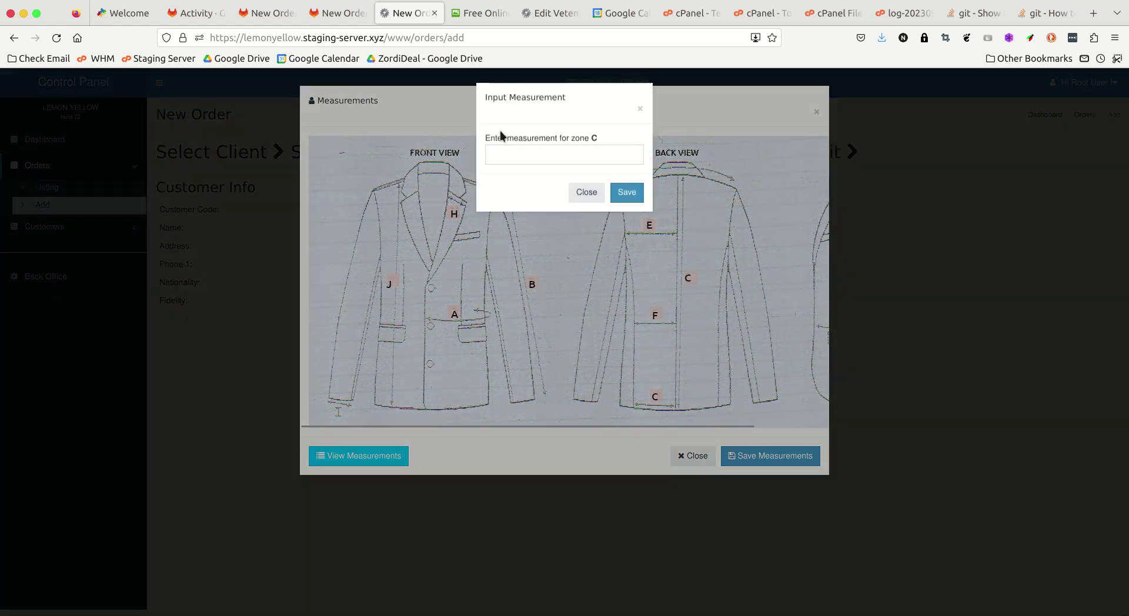
{"action": "type", "text": "40"}
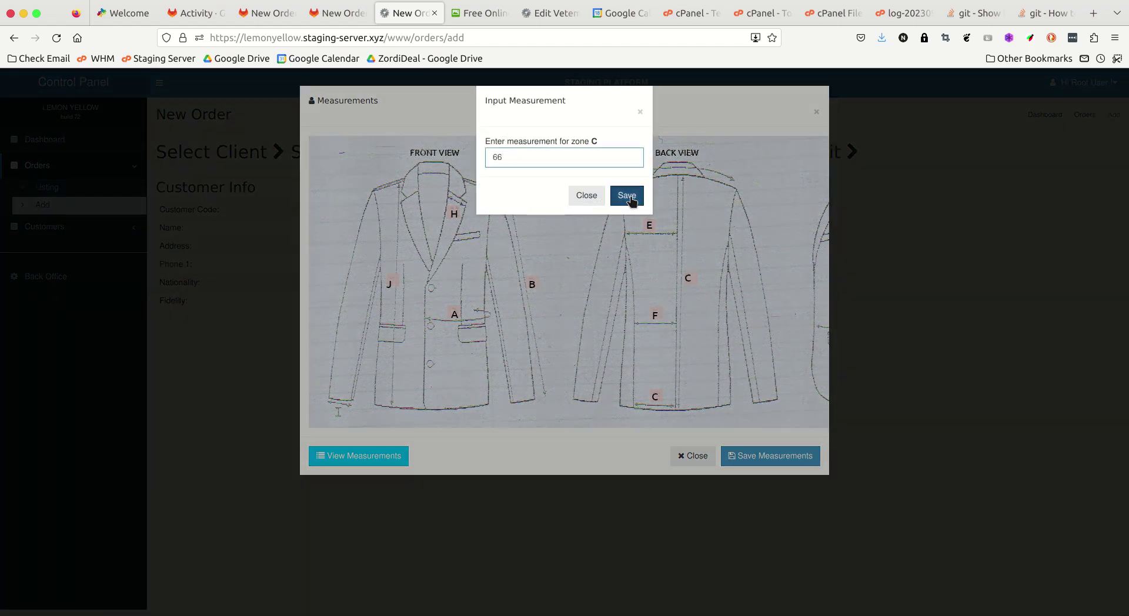
{"action": "left_click", "coordinate": [621, 196]}
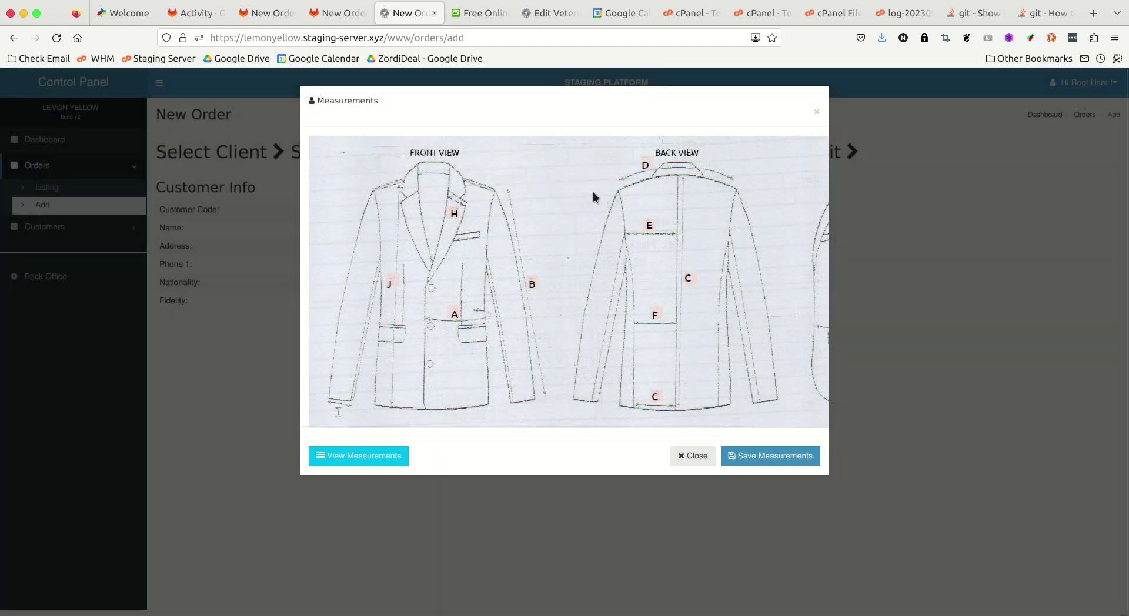
- Review the list of entered zone values and save the suit's measurements to the order
{"action": "left_click", "coordinate": [359, 462]}
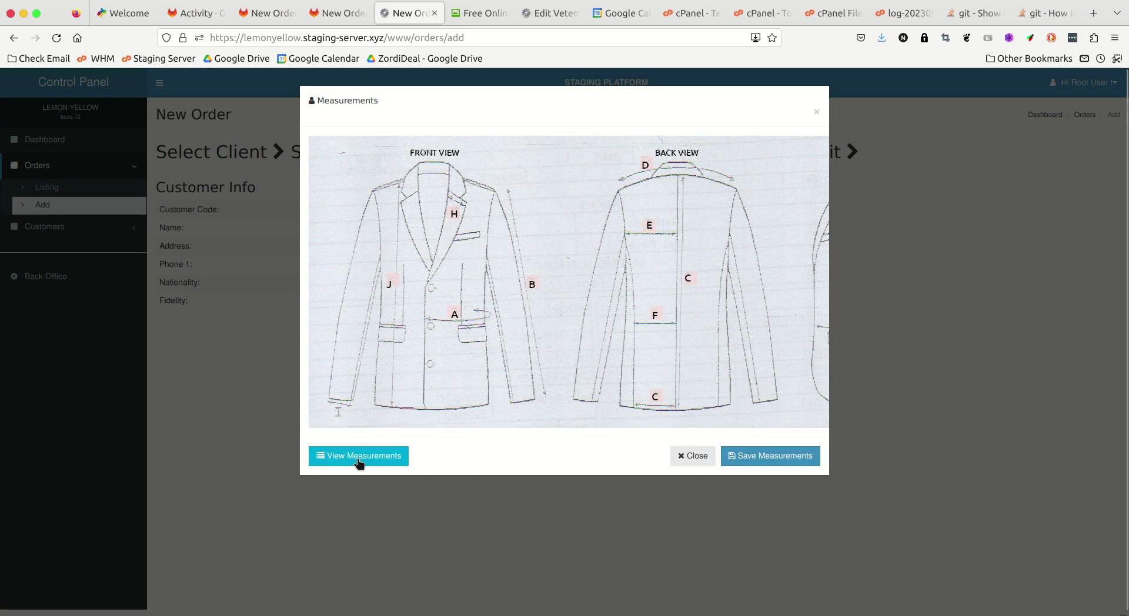
{"action": "left_click", "coordinate": [359, 456]}
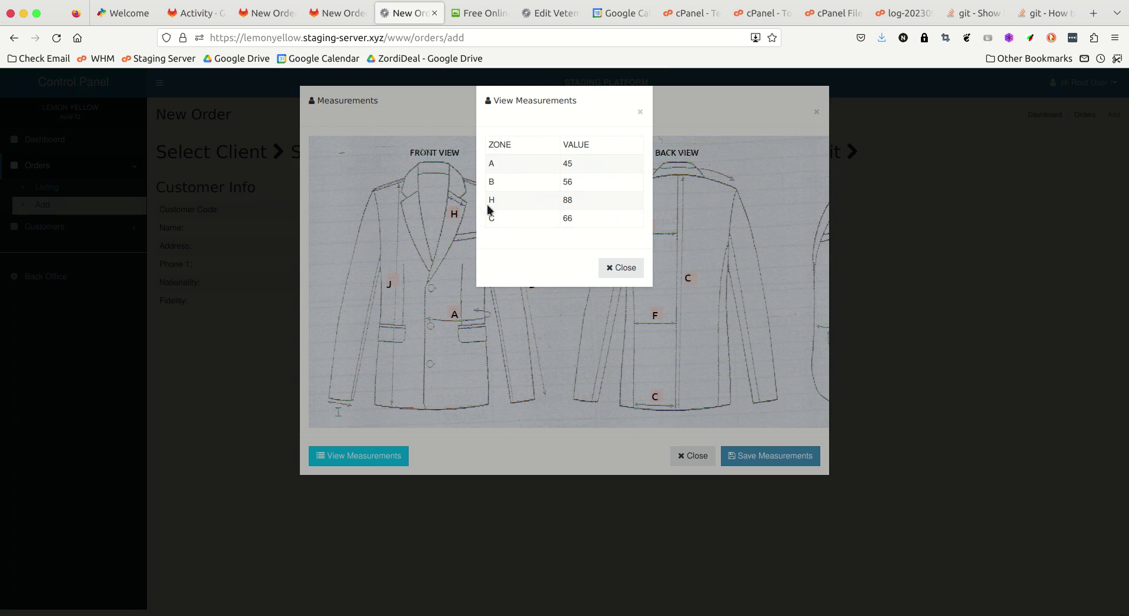
{"action": "left_click", "coordinate": [618, 269]}
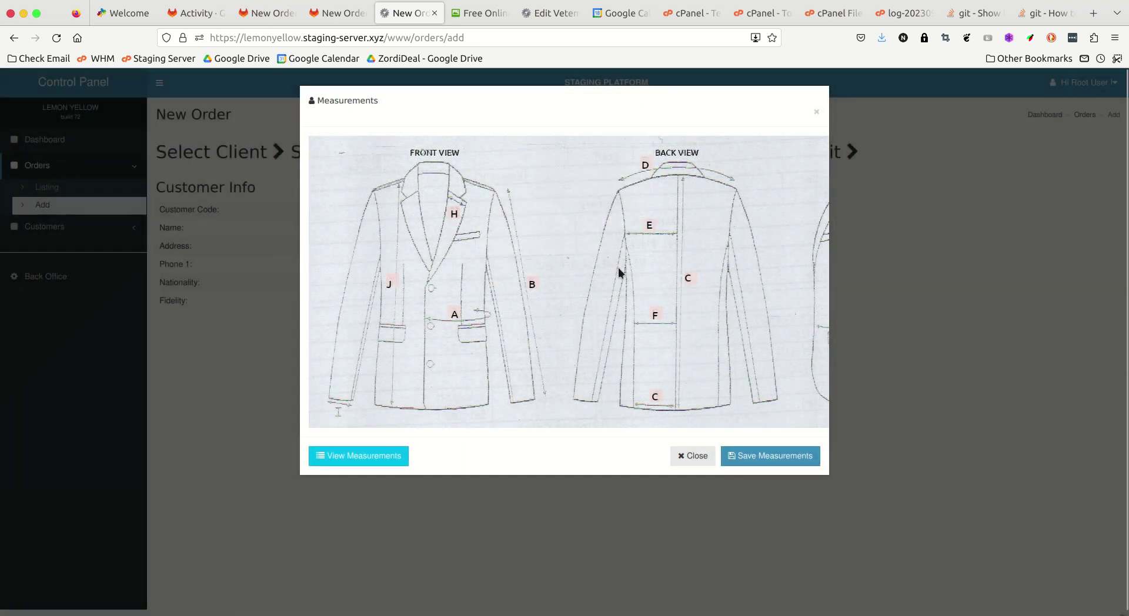
{"action": "left_click", "coordinate": [744, 461]}
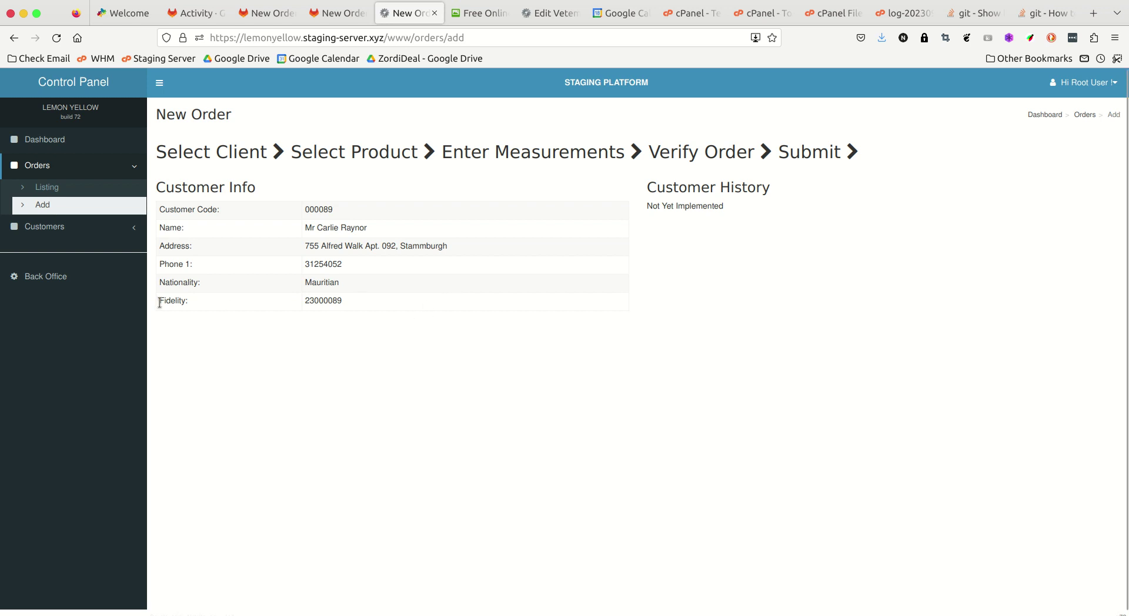
- Go to the Back Office and open the Vetements and Products listings in separate browser tabs
{"action": "left_click", "coordinate": [33, 284]}
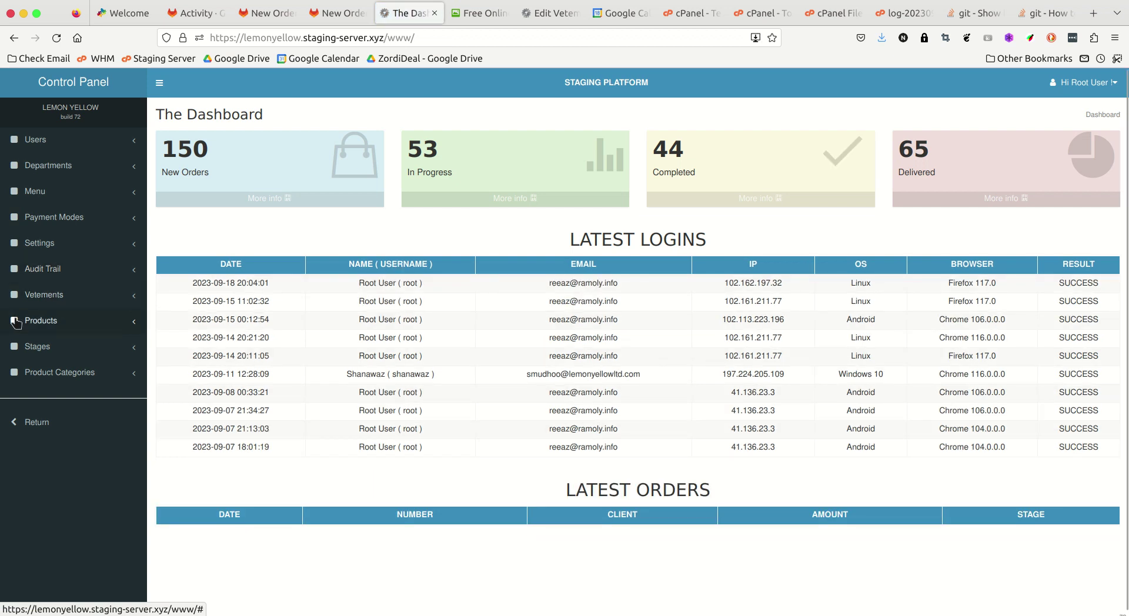
{"action": "left_click", "coordinate": [82, 297]}
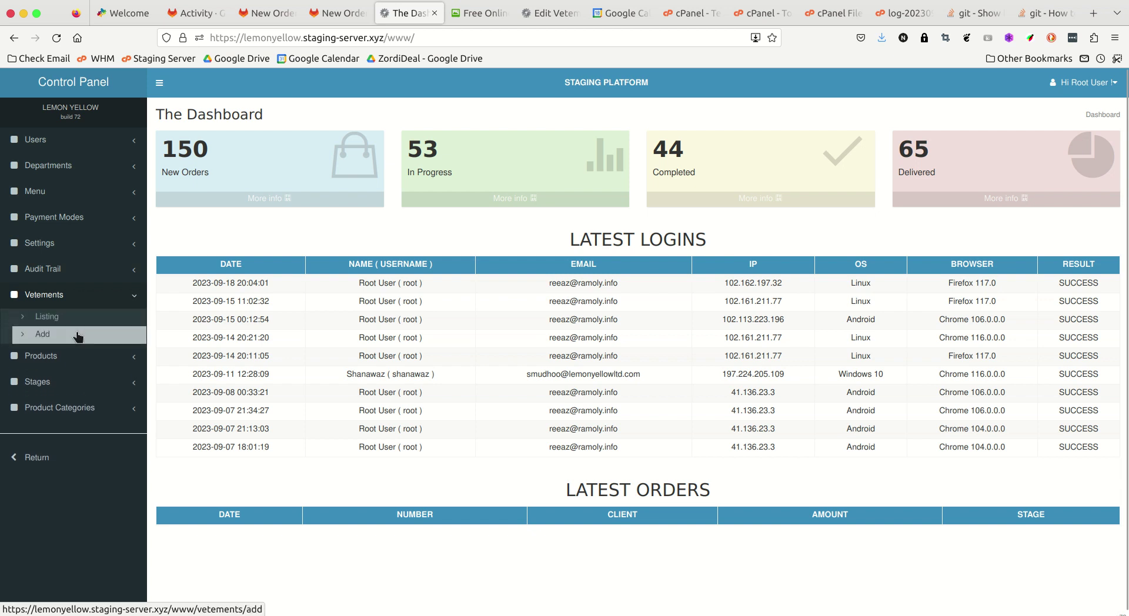
{"action": "middle_click", "coordinate": [81, 318]}
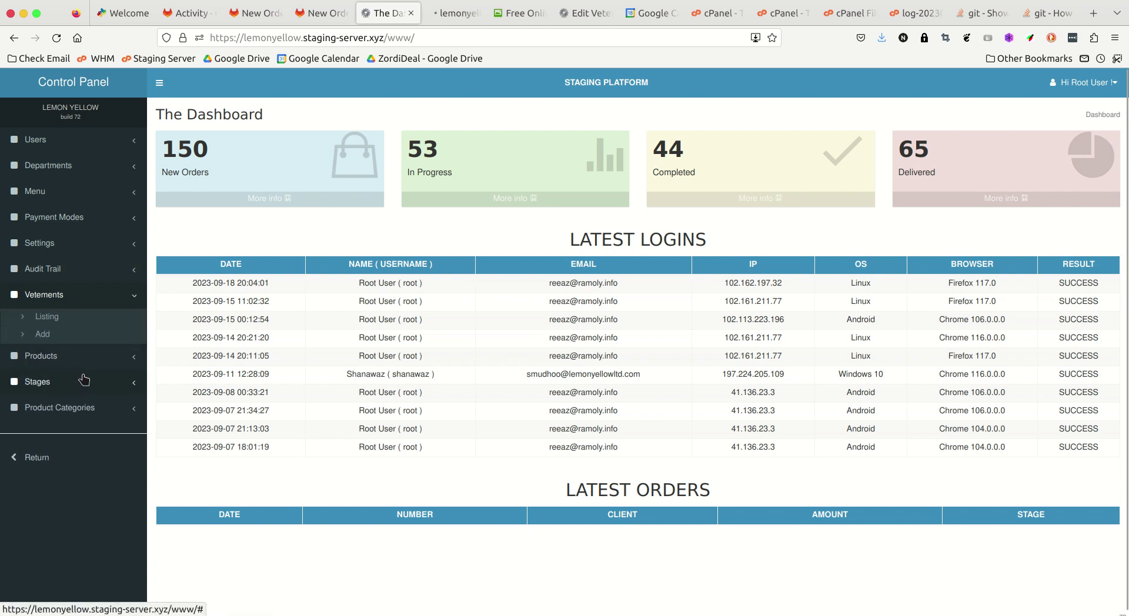
{"action": "left_click", "coordinate": [71, 356]}
{"action": "middle_click", "coordinate": [70, 344]}
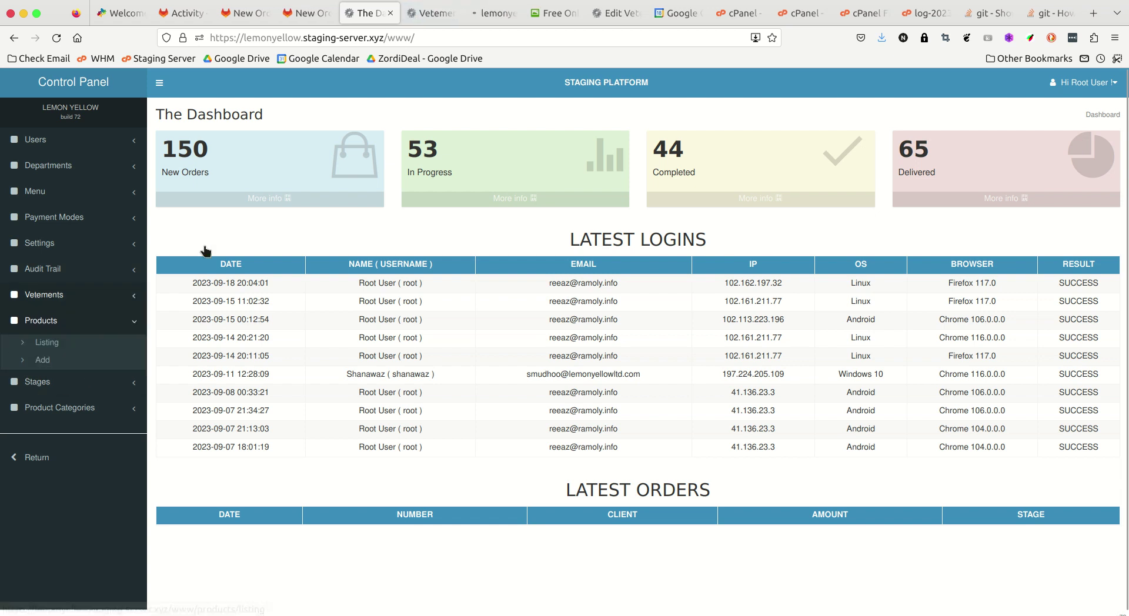
- Open the Veste garment from the Vetements listing for editing and examine its image map code and jacket diagram
{"action": "left_click", "coordinate": [431, 15]}
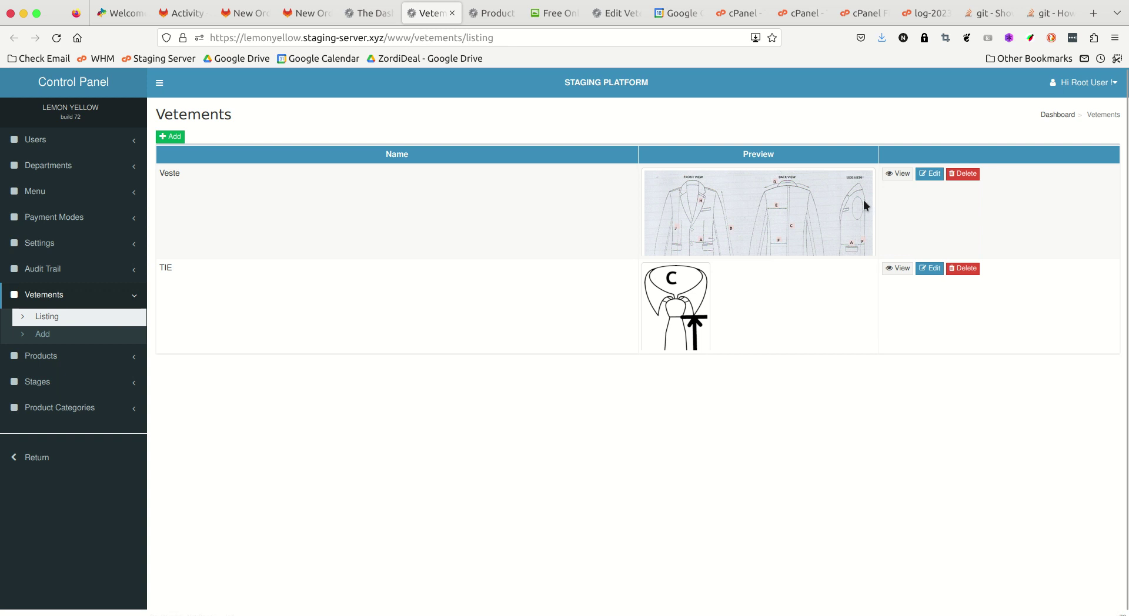
{"action": "left_click", "coordinate": [929, 174]}
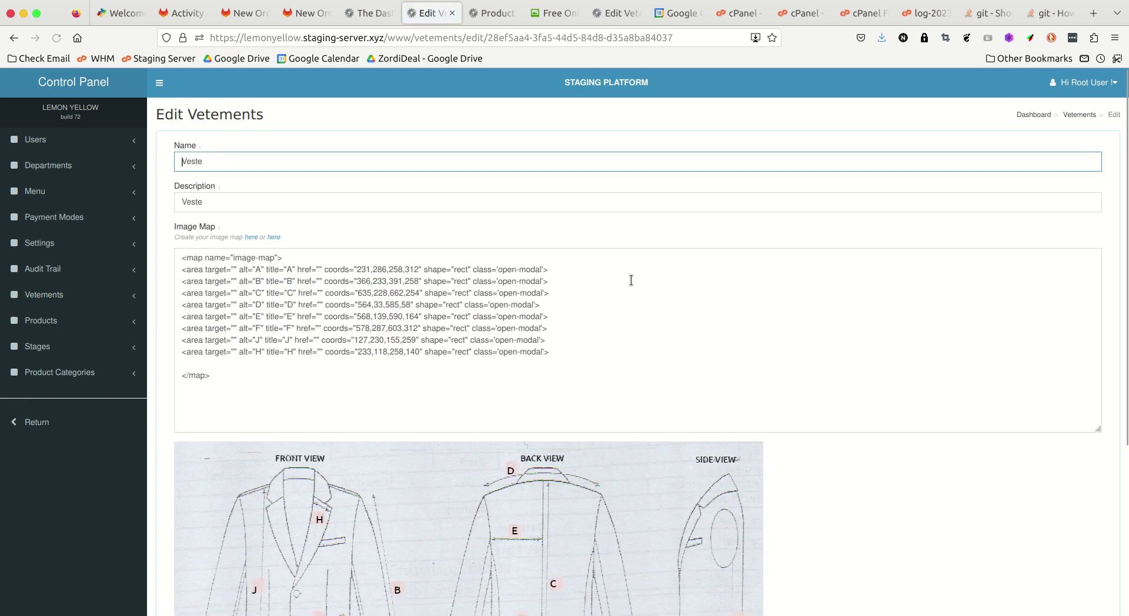
{"action": "scroll", "coordinate": [630, 280], "scroll_direction": "down", "scroll_amount": 4}
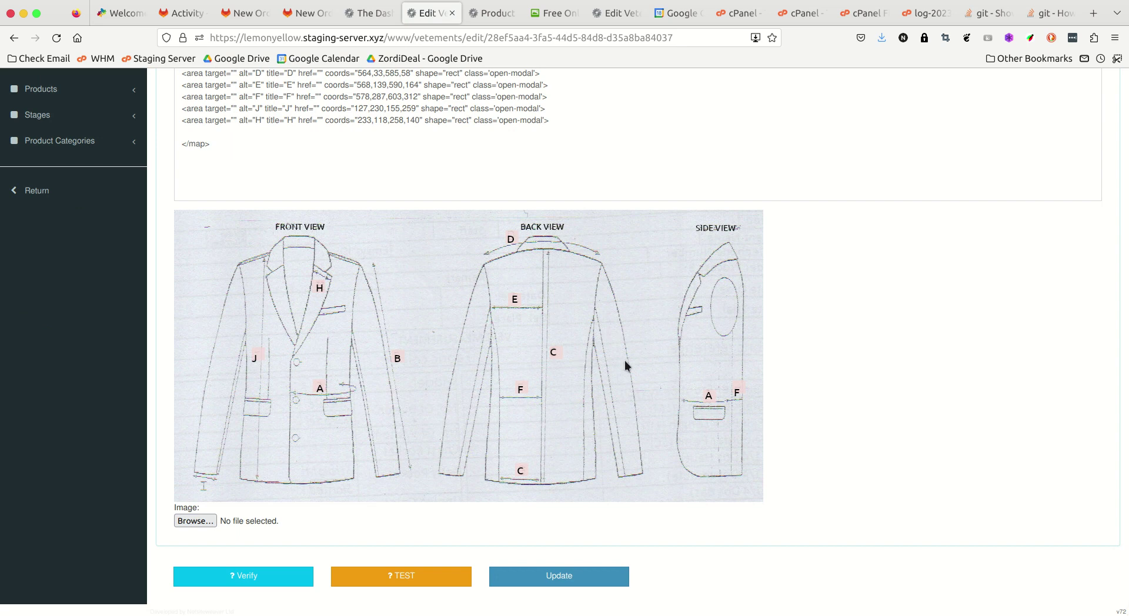
{"action": "scroll", "coordinate": [624, 361], "scroll_direction": "up", "scroll_amount": 4}
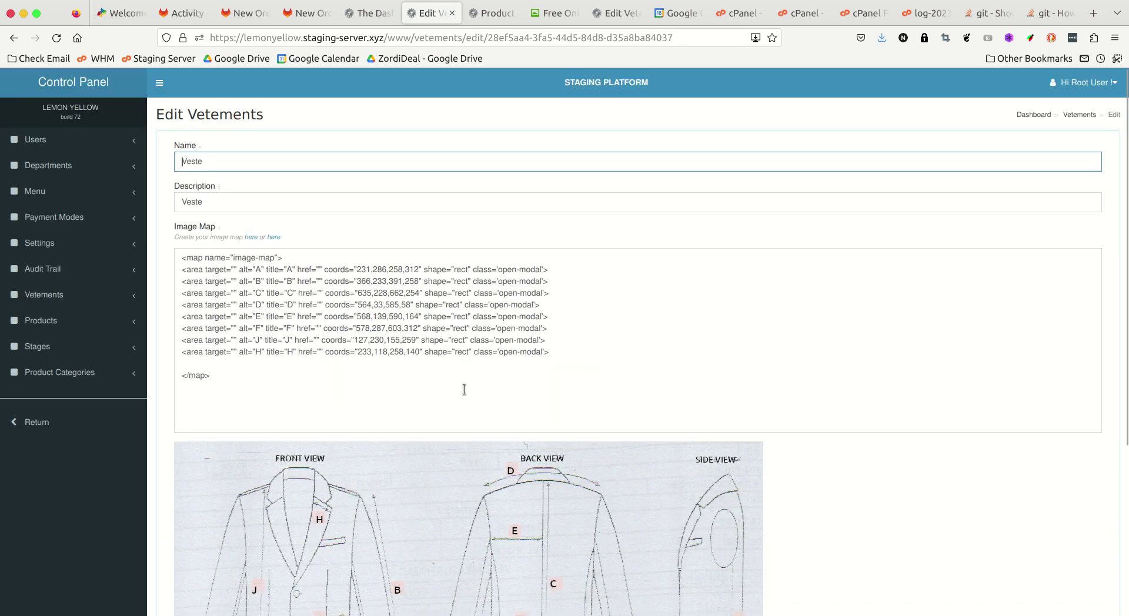
{"action": "left_click_drag", "start_coordinate": [235, 377], "coordinate": [156, 259]}
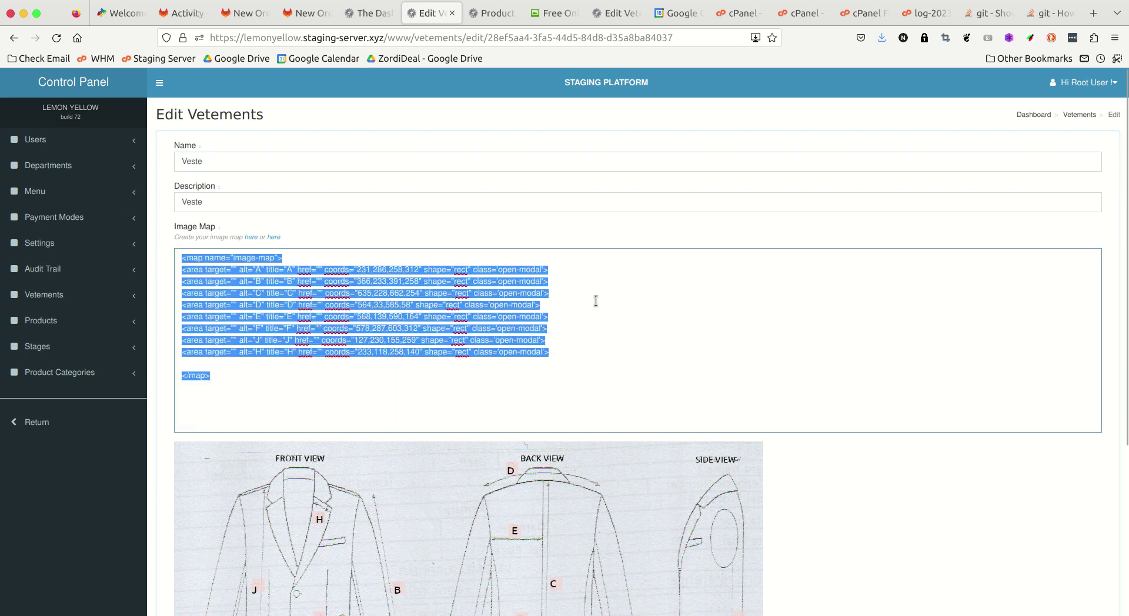
{"action": "left_click", "coordinate": [673, 324]}
{"action": "scroll", "coordinate": [674, 323], "scroll_direction": "down", "scroll_amount": 3}
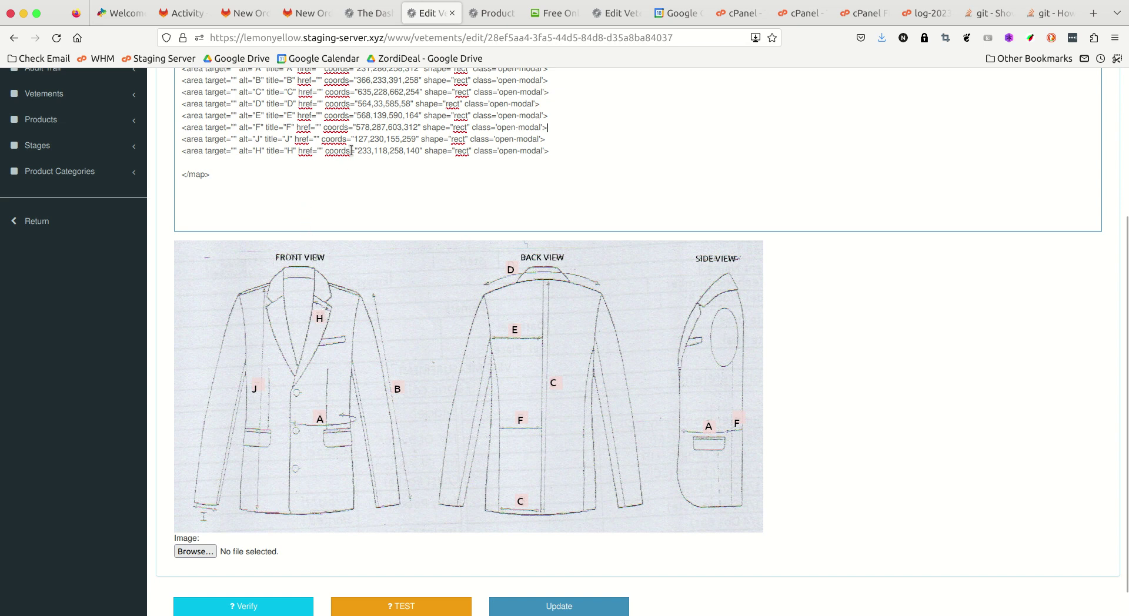
{"action": "left_click", "coordinate": [565, 151]}
{"action": "left_click", "coordinate": [358, 197]}
{"action": "scroll", "coordinate": [404, 361], "scroll_direction": "up", "scroll_amount": 4}
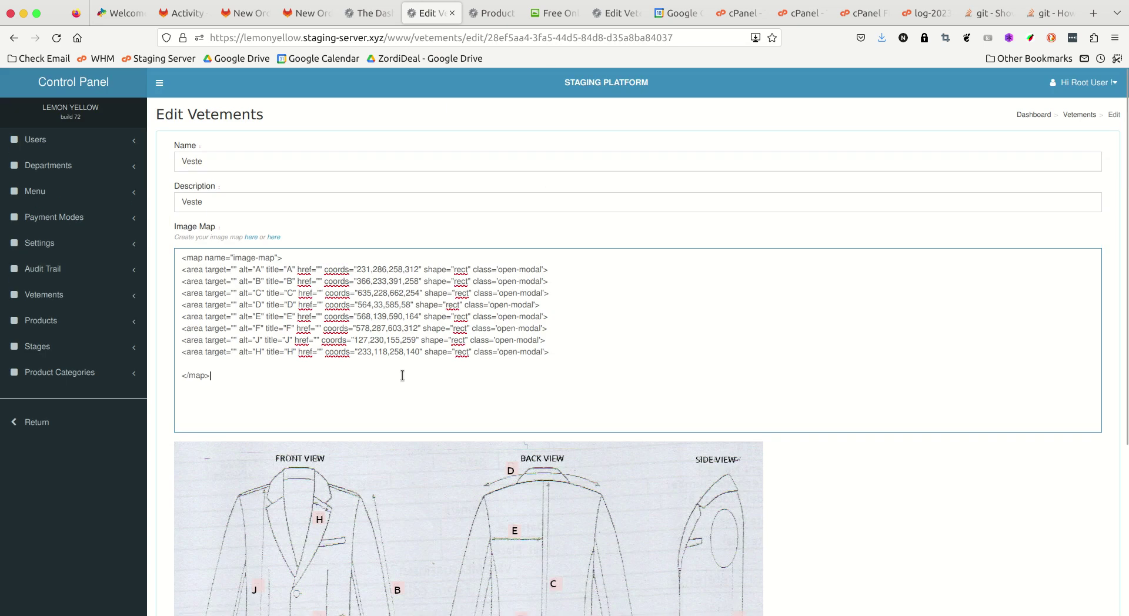
- Open the second linked image map generator and load the jacket measurement diagram from the computer
{"action": "left_click", "coordinate": [274, 237]}
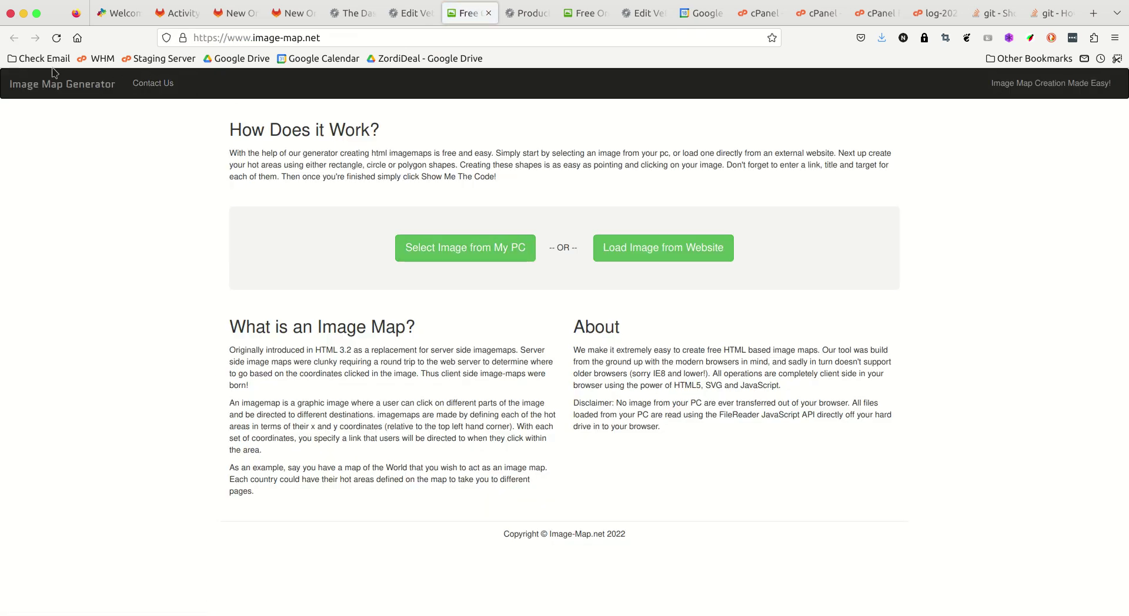
{"action": "left_click", "coordinate": [472, 249]}
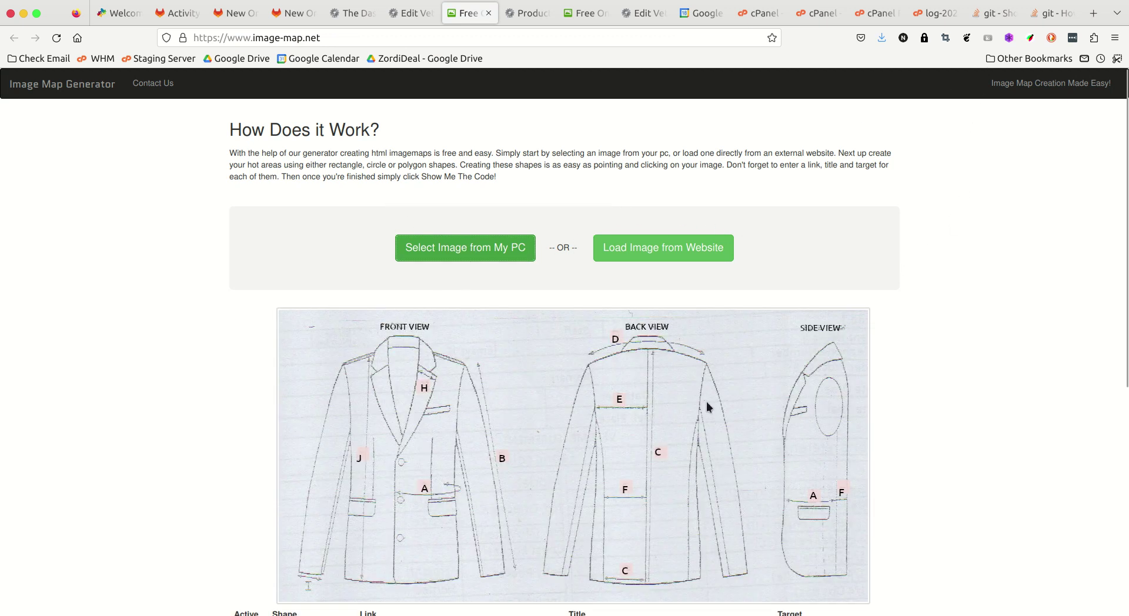
- Add three new areas to the image map below the loaded jacket diagram
{"action": "scroll", "coordinate": [645, 403], "scroll_direction": "down", "scroll_amount": 3}
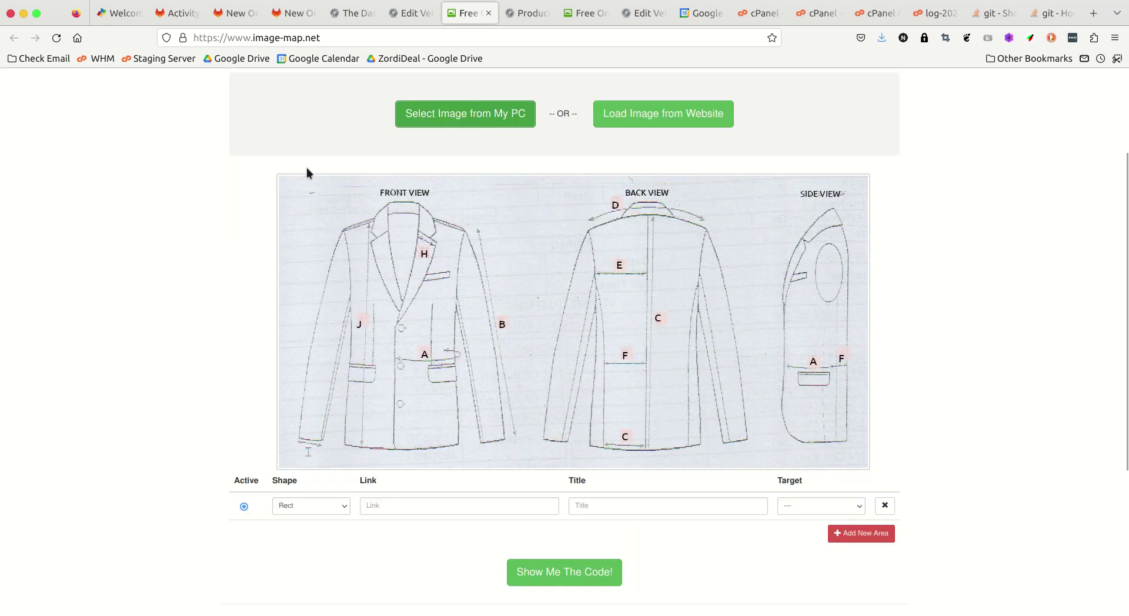
{"action": "scroll", "coordinate": [484, 399], "scroll_direction": "down", "scroll_amount": 3}
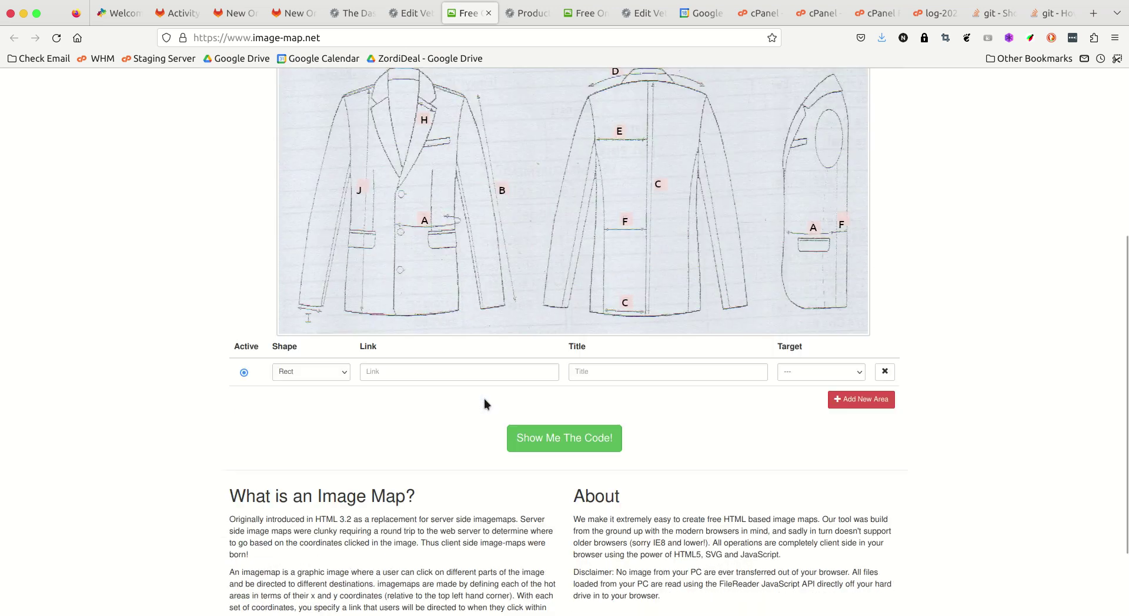
{"action": "left_click", "coordinate": [885, 399]}
{"action": "left_click", "coordinate": [877, 450]}
{"action": "left_click", "coordinate": [877, 458]}
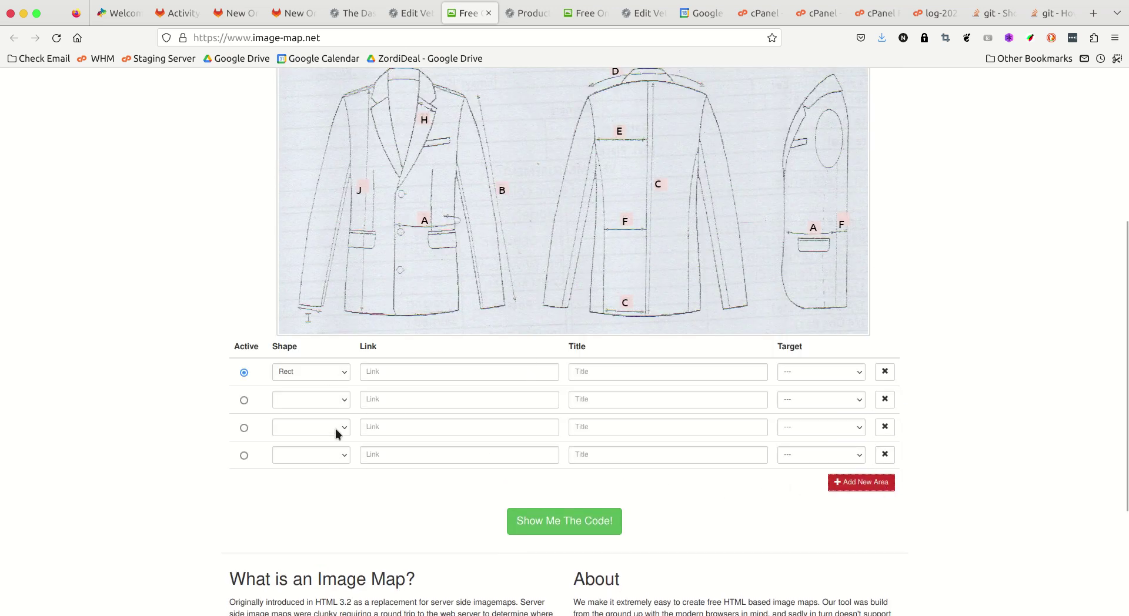
- Title the four image map areas A, B, H and J in order
{"action": "left_click", "coordinate": [590, 371]}
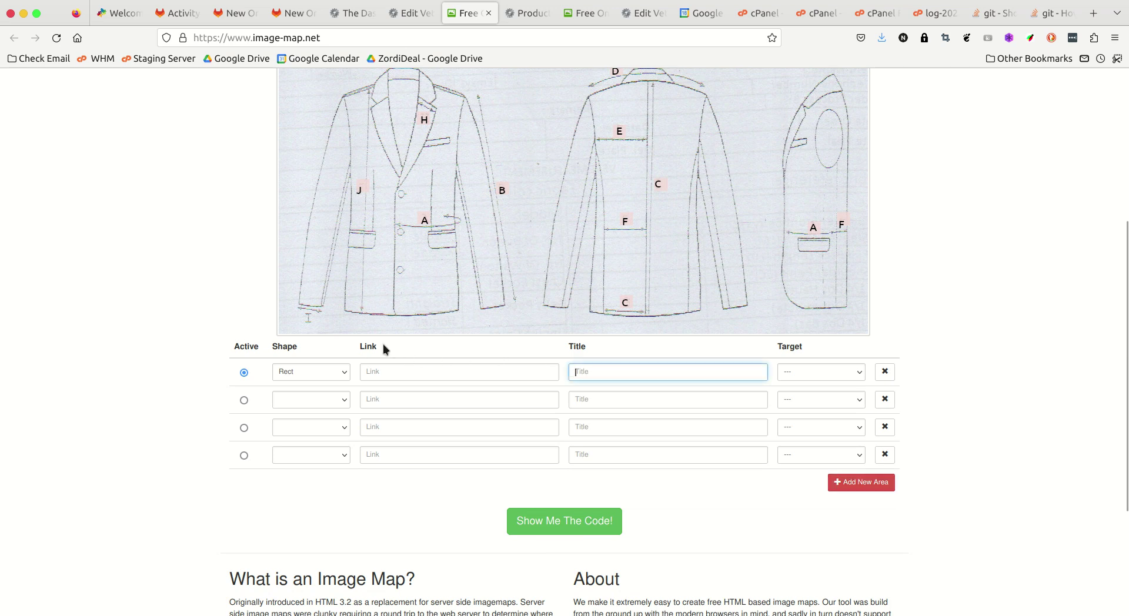
{"action": "type", "text": "A"}
{"action": "left_click", "coordinate": [612, 396]}
{"action": "type", "text": "B"}
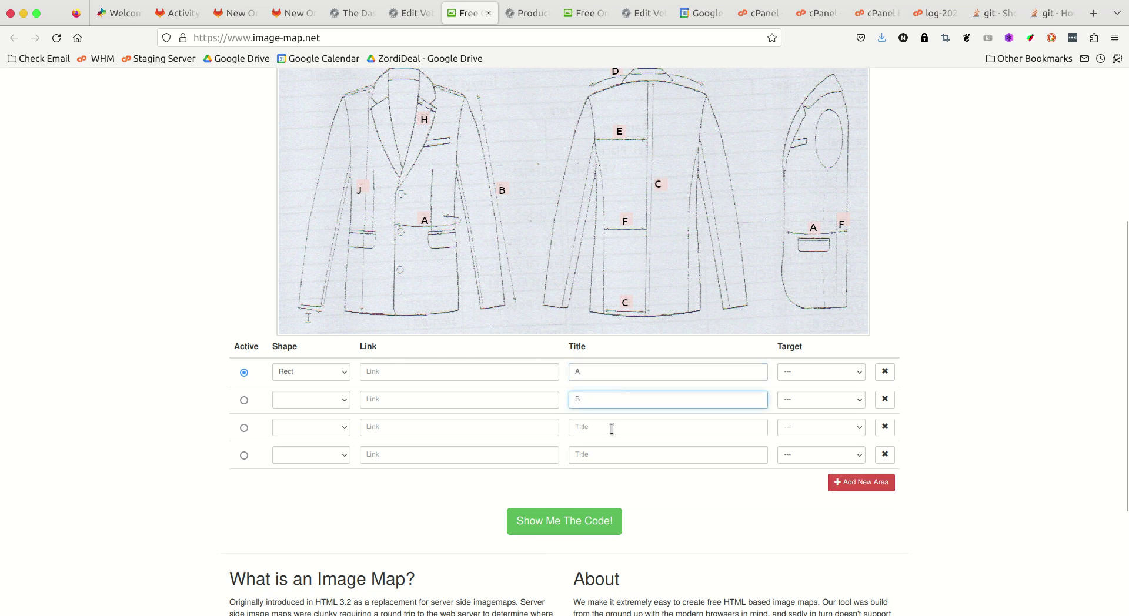
{"action": "left_click", "coordinate": [604, 429]}
{"action": "type", "text": "H"}
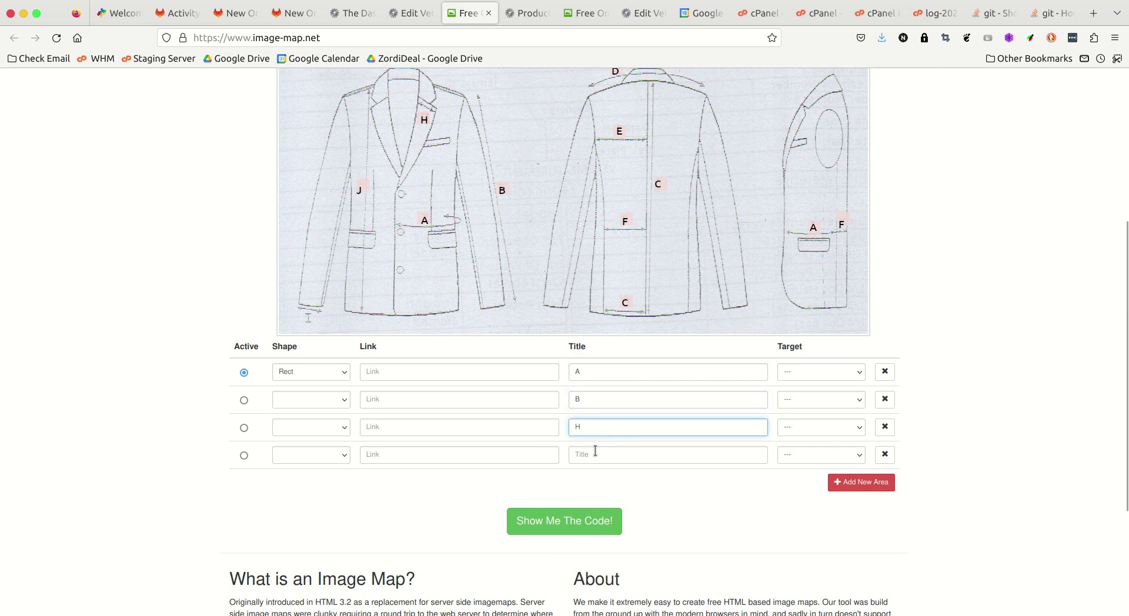
{"action": "left_click", "coordinate": [595, 451]}
{"action": "type", "text": "J"}
- Draw area A over the A label and area B over the B label on the jacket's front view
{"action": "left_click", "coordinate": [592, 372]}
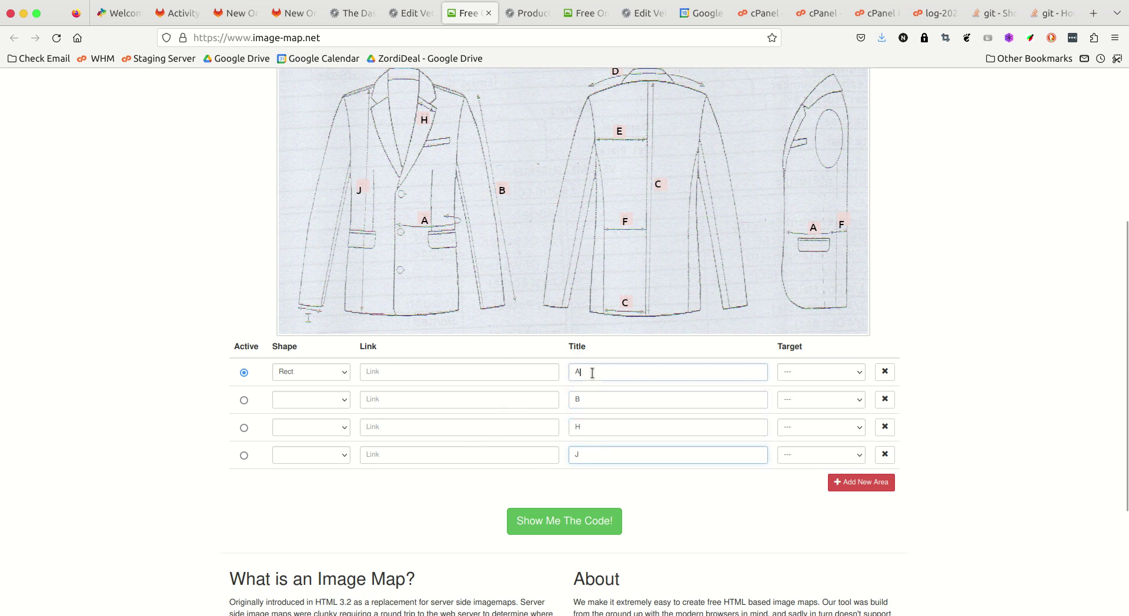
{"action": "left_click", "coordinate": [414, 210]}
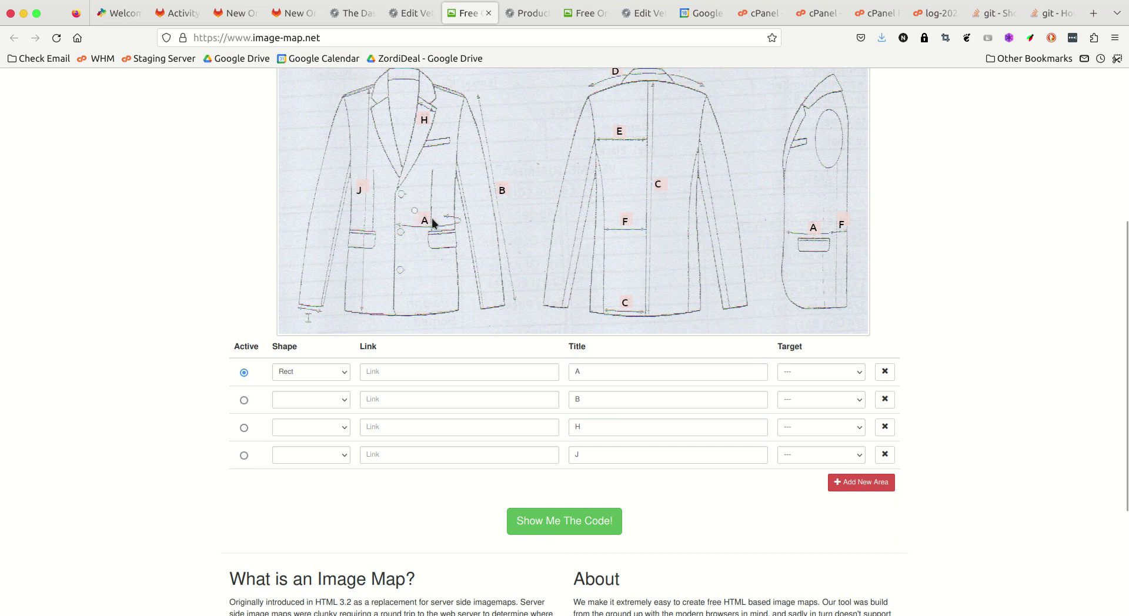
{"action": "left_click", "coordinate": [432, 224]}
{"action": "left_click", "coordinate": [598, 398]}
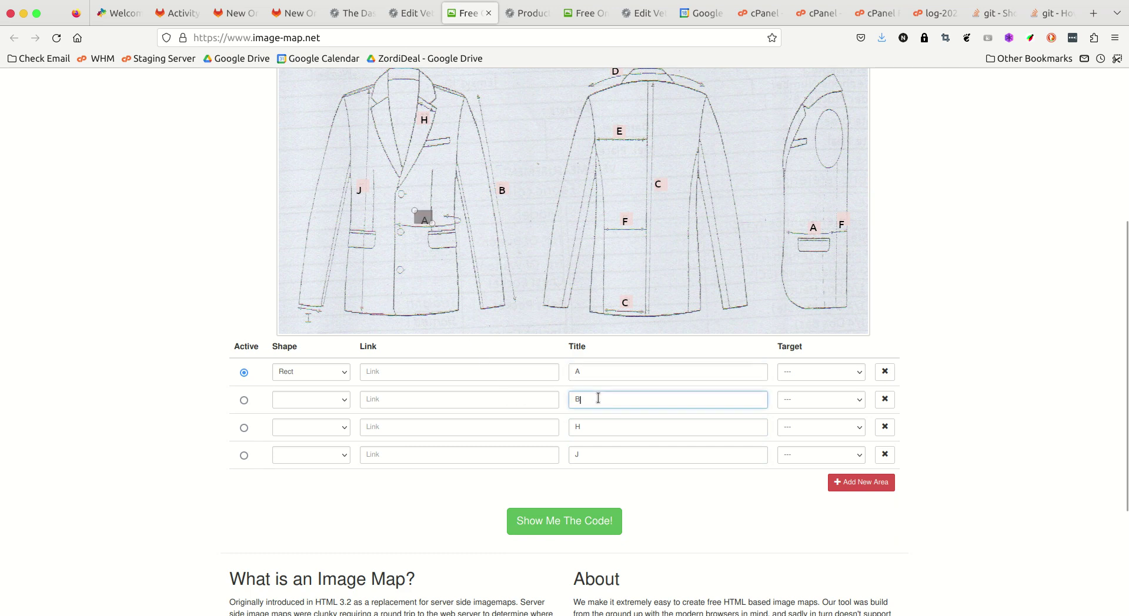
{"action": "left_click", "coordinate": [497, 187]}
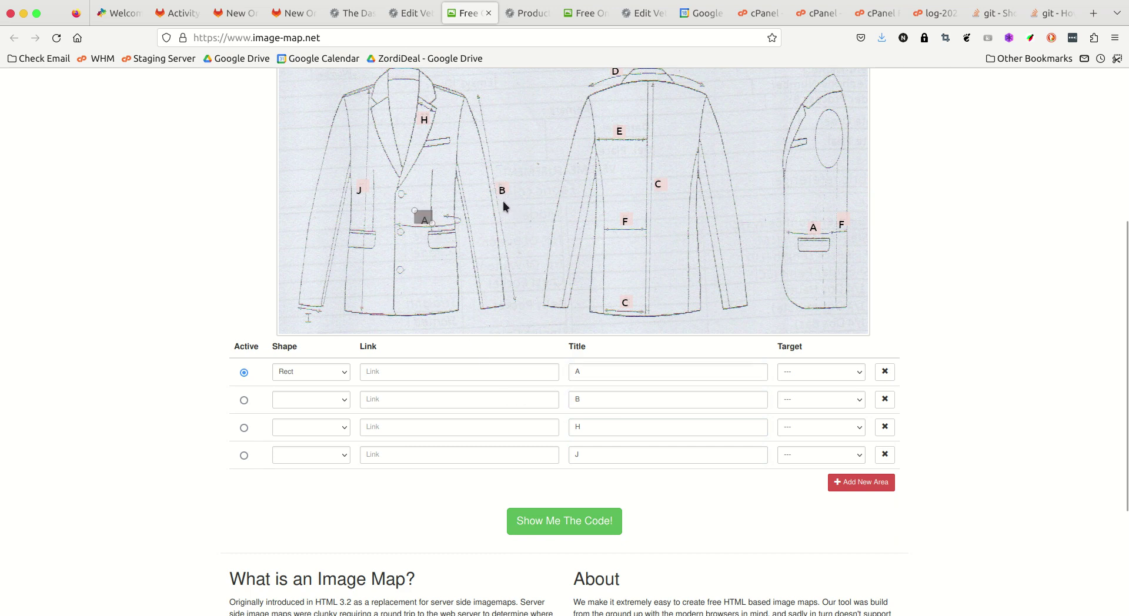
{"action": "left_click", "coordinate": [244, 400]}
{"action": "left_click", "coordinate": [489, 176]}
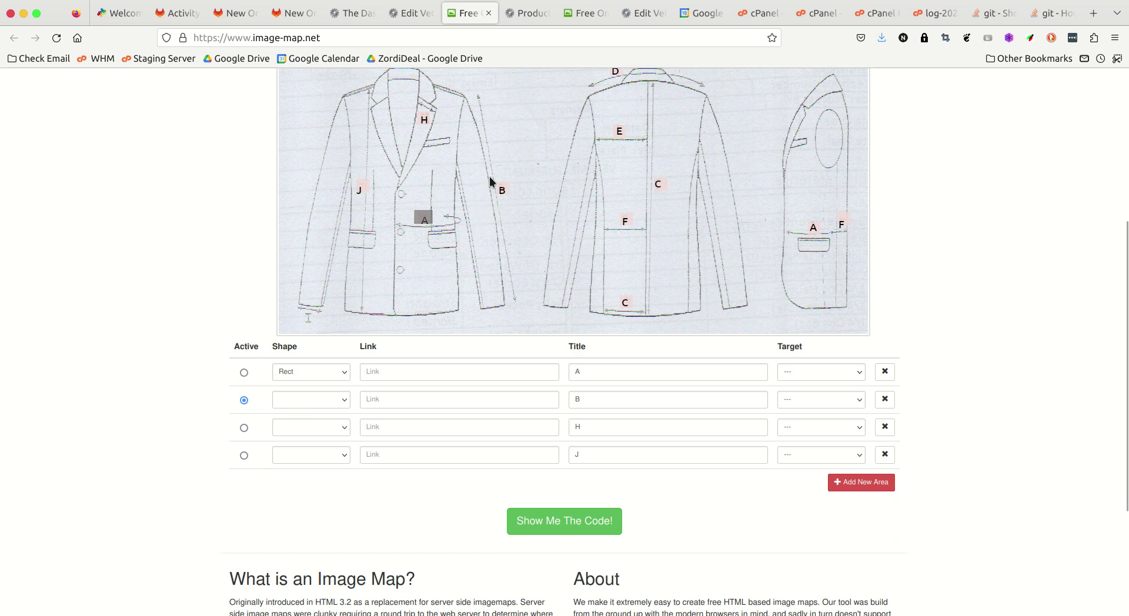
{"action": "left_click", "coordinate": [512, 198]}
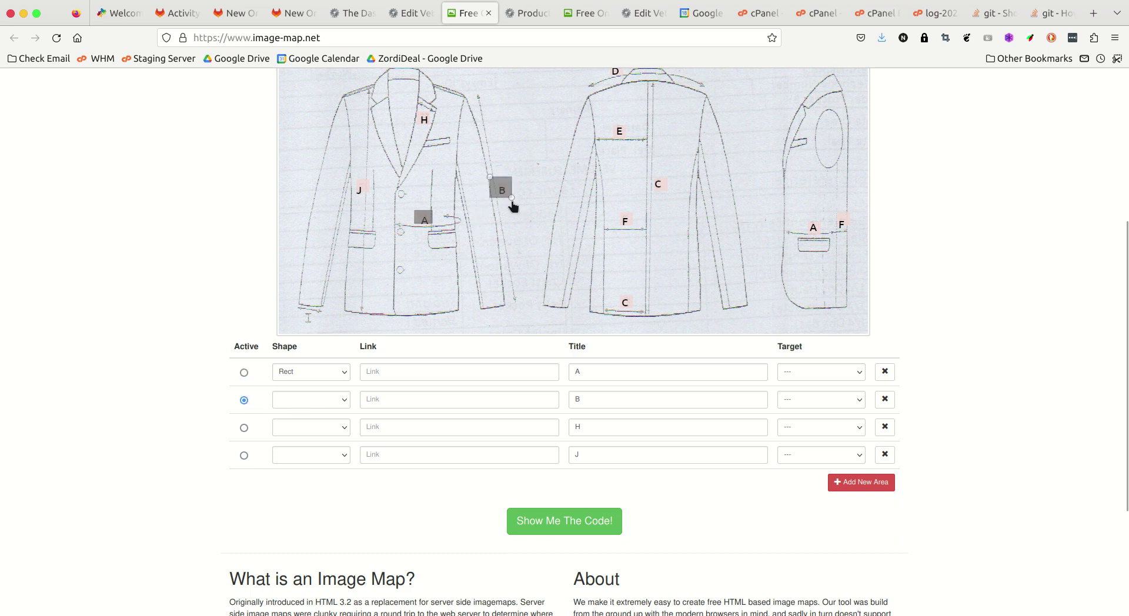
- Draw areas H and J over their labels on the jacket's front view and generate the image map code
{"action": "left_click", "coordinate": [244, 427]}
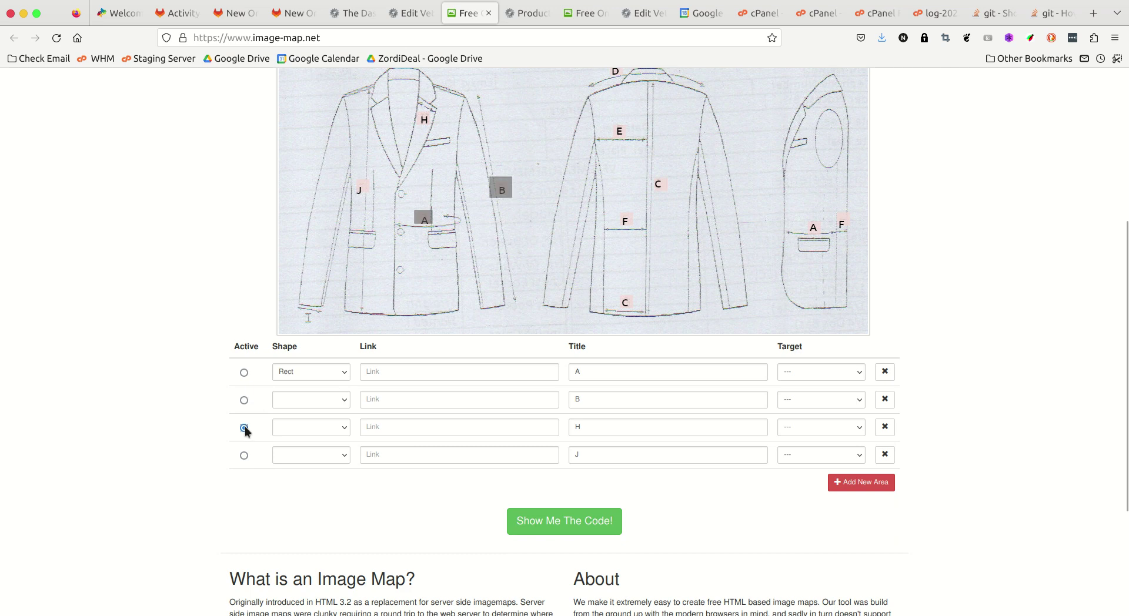
{"action": "left_click", "coordinate": [413, 107]}
{"action": "left_click", "coordinate": [433, 126]}
{"action": "left_click", "coordinate": [244, 455]}
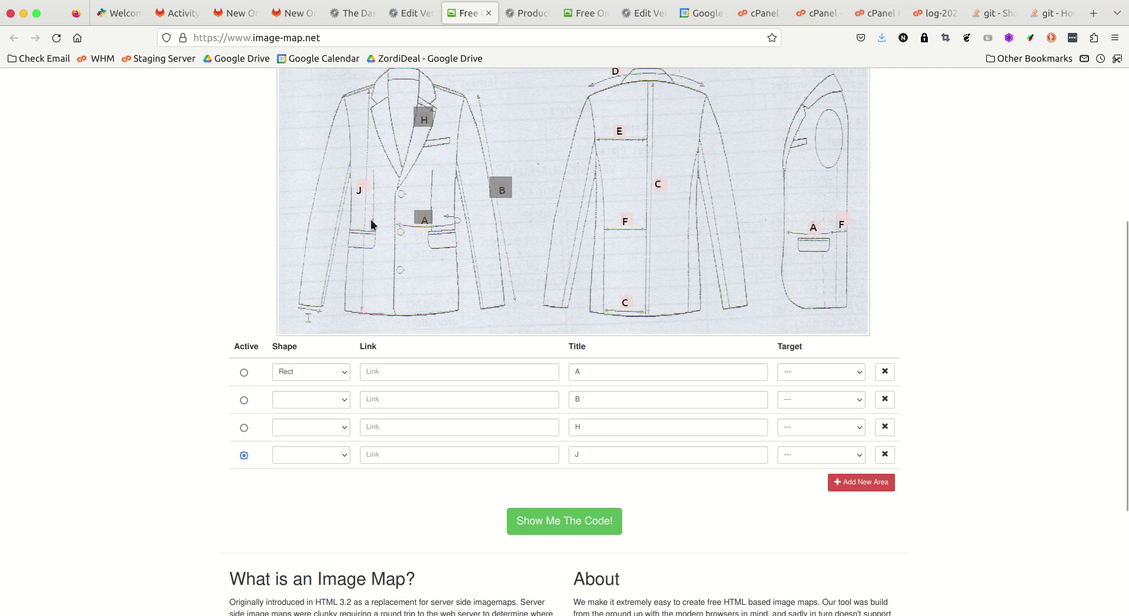
{"action": "left_click_drag", "start_coordinate": [351, 173], "coordinate": [372, 197]}
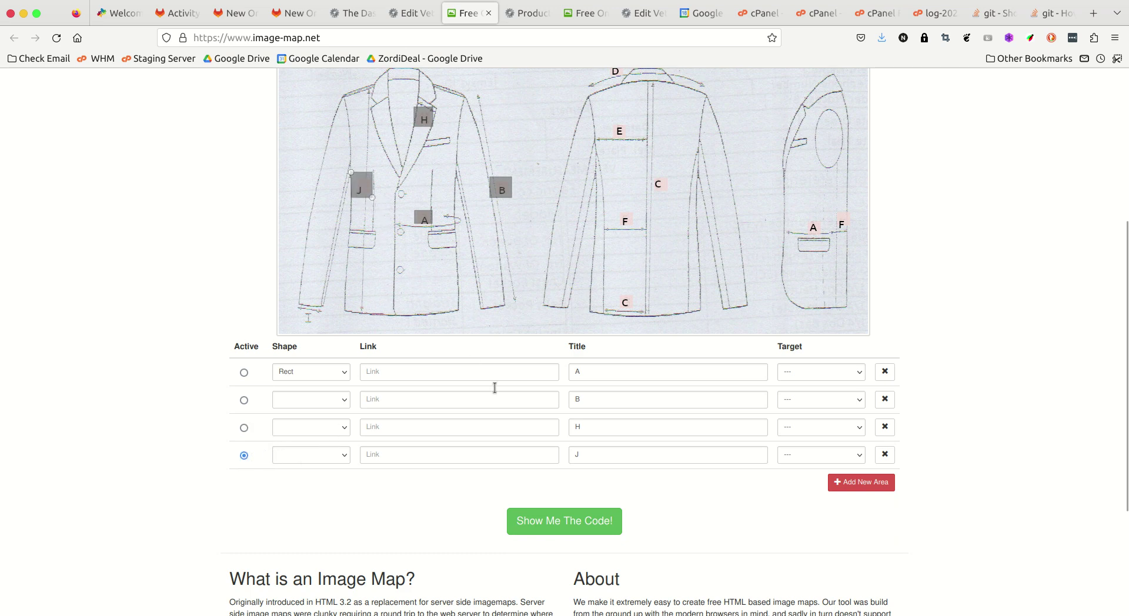
{"action": "left_click", "coordinate": [573, 526]}
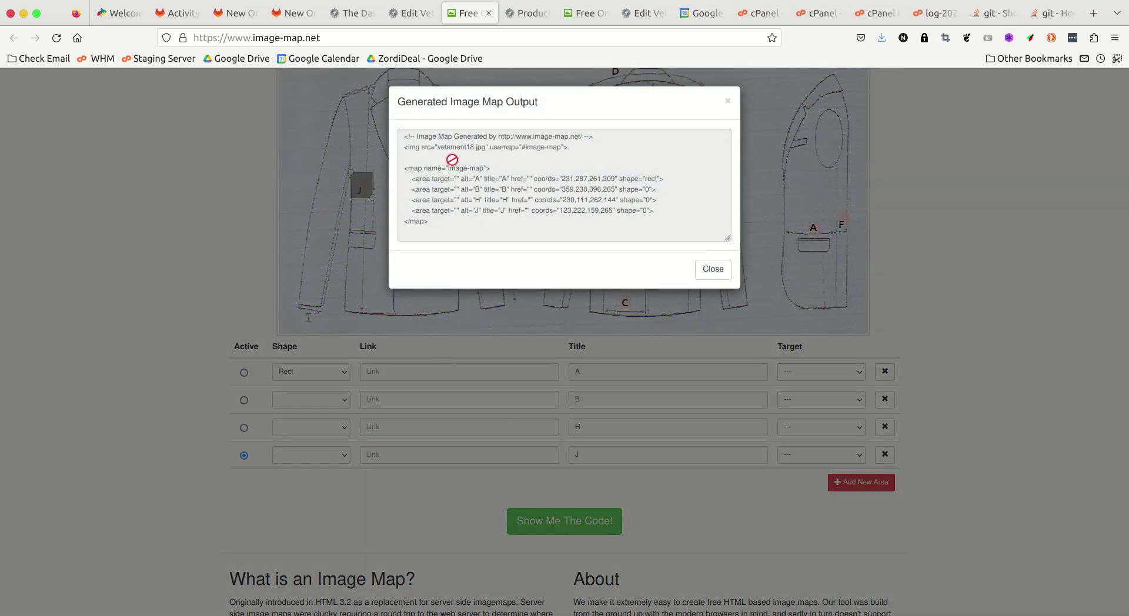
- Return to the Veste garment's edit page and review its image map code and jacket diagram
{"action": "key", "text": "ctrl+shift+Tab"}
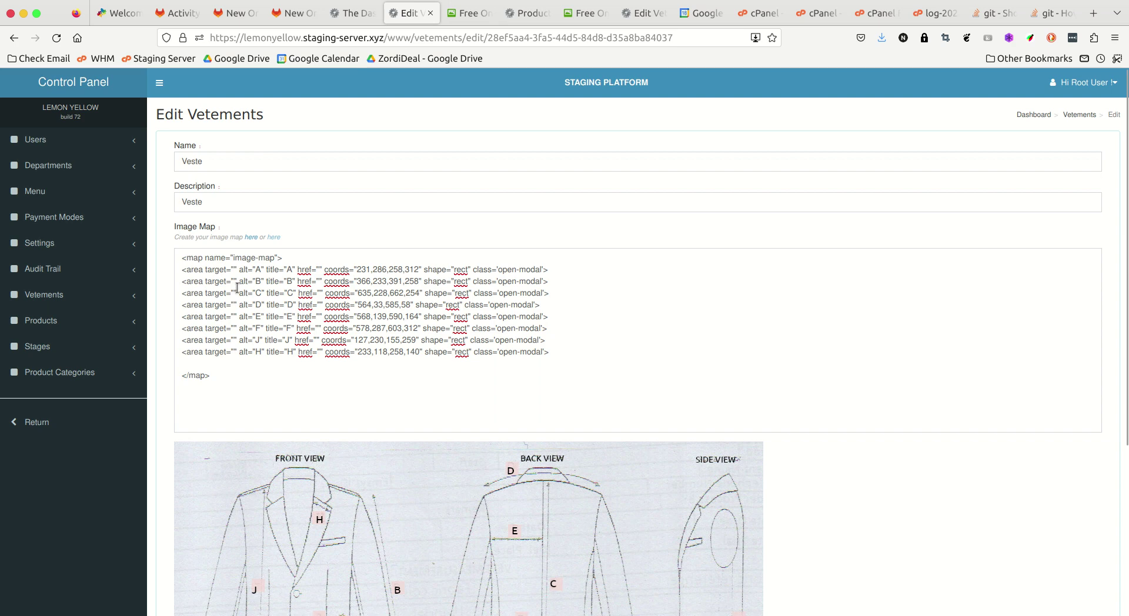
{"action": "scroll", "coordinate": [255, 287], "scroll_direction": "down", "scroll_amount": 4}
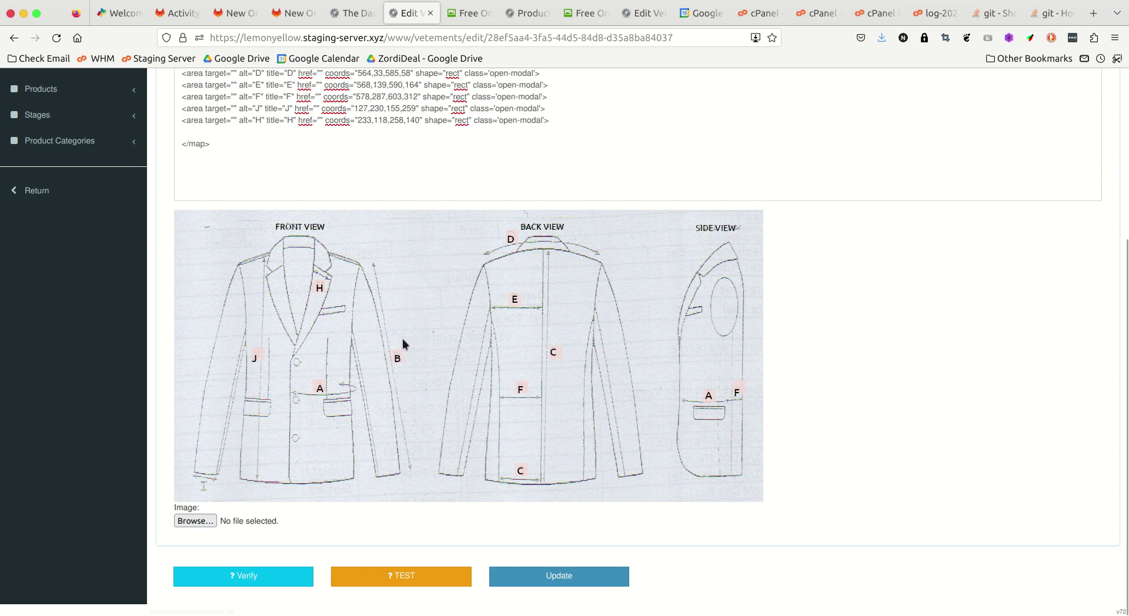
{"action": "scroll", "coordinate": [490, 281], "scroll_direction": "up", "scroll_amount": 5}
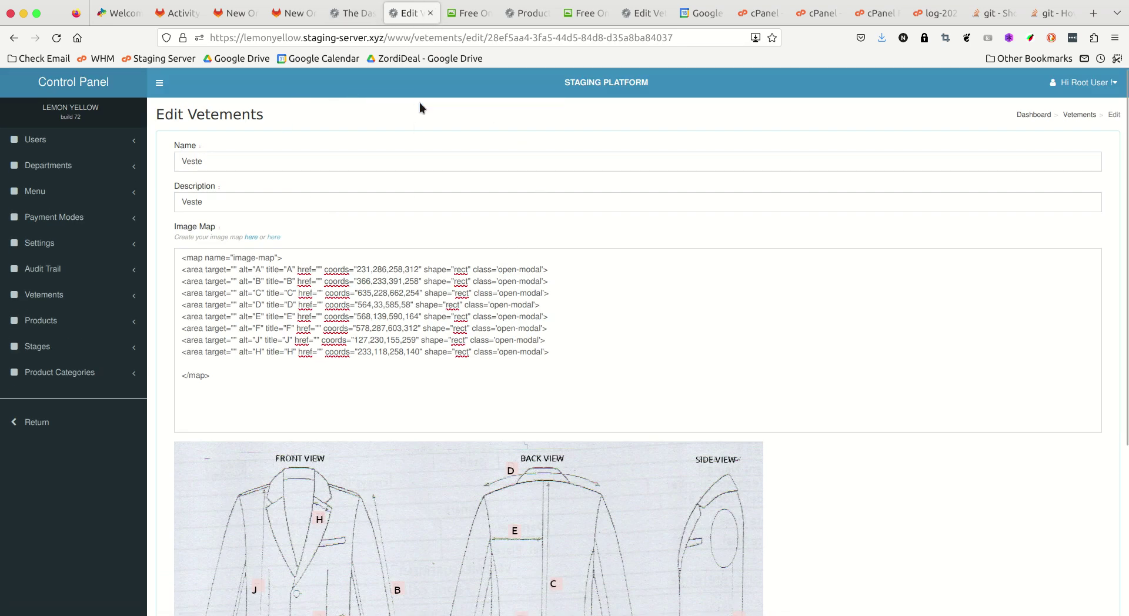
- Open the SUIT MODEL 001 product from the Product Listing for editing and check its type
{"action": "left_click", "coordinate": [525, 14]}
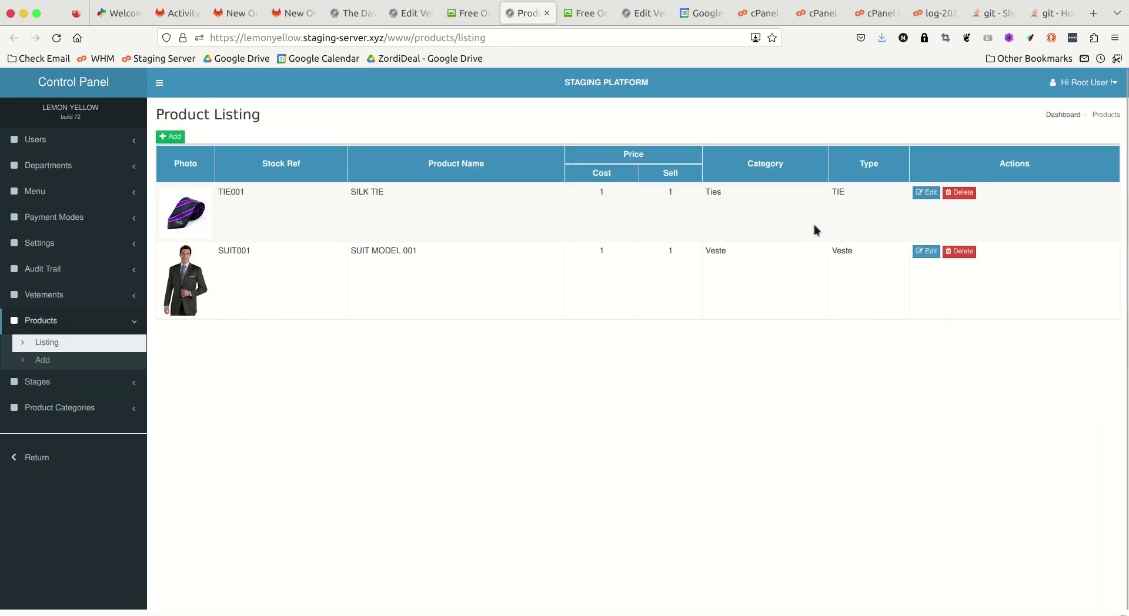
{"action": "left_click", "coordinate": [926, 251]}
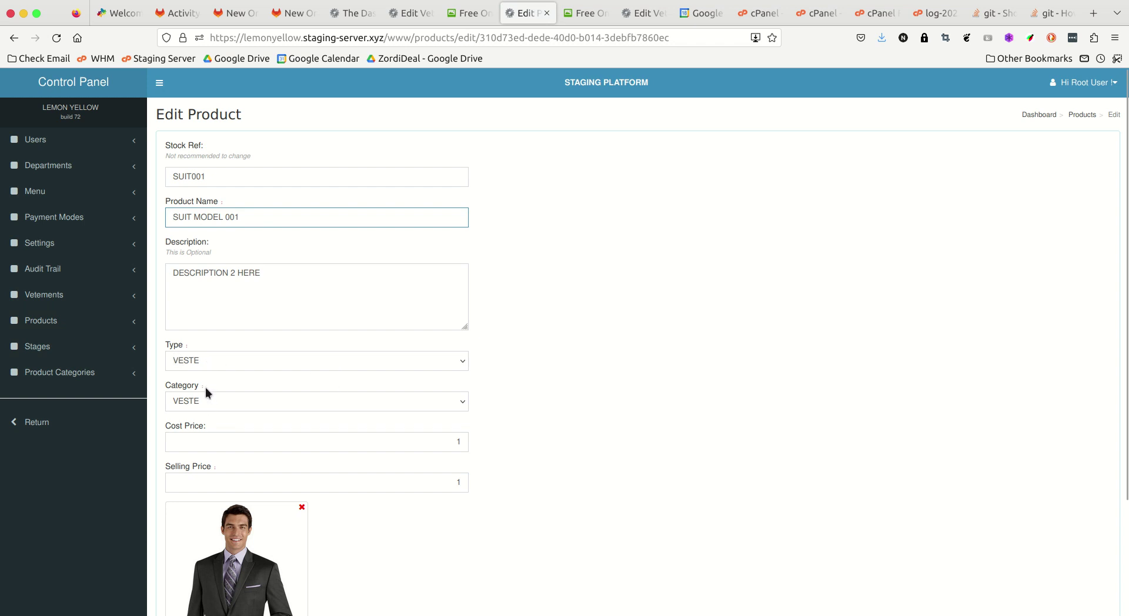
{"action": "left_click", "coordinate": [197, 361]}
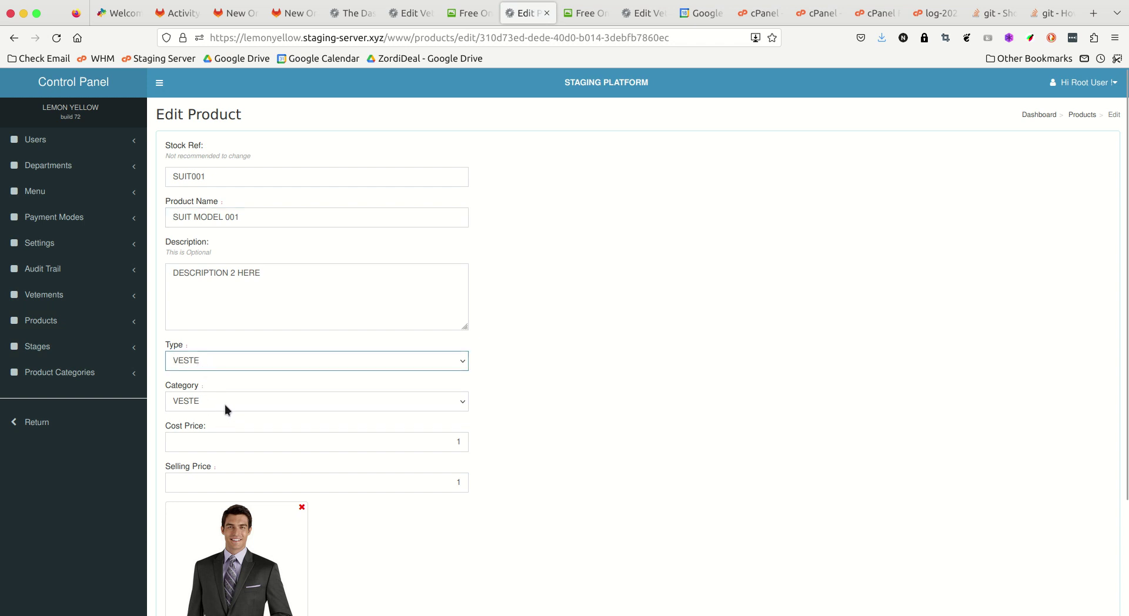
- View the Vetements listing, and return to the SUIT MODEL 001 edit form to examine its fields and photo
{"action": "left_click", "coordinate": [396, 19]}
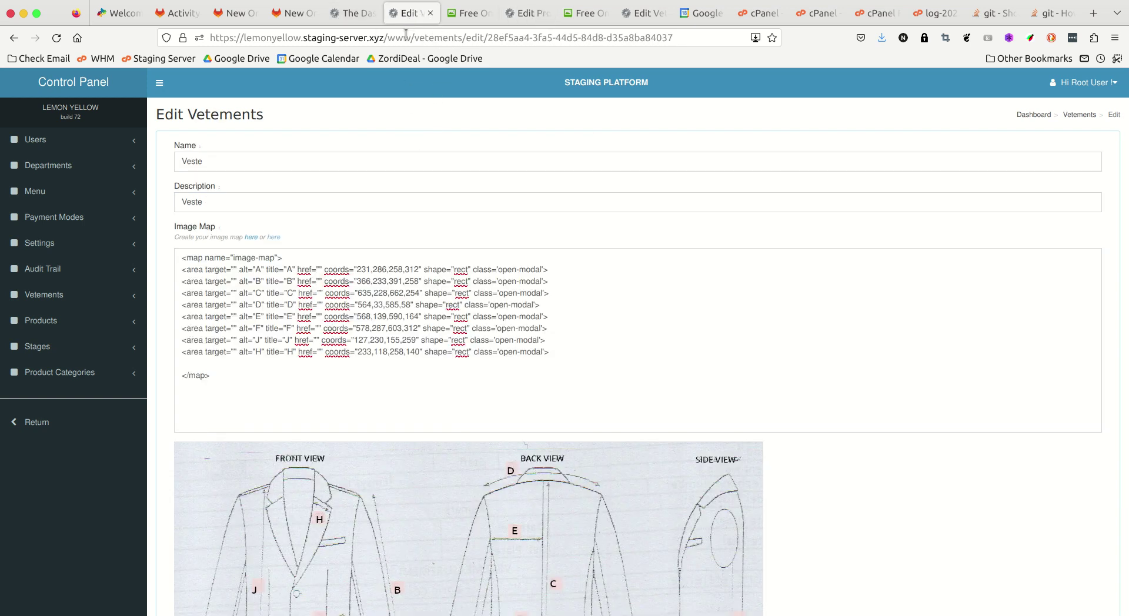
{"action": "left_click", "coordinate": [1079, 115]}
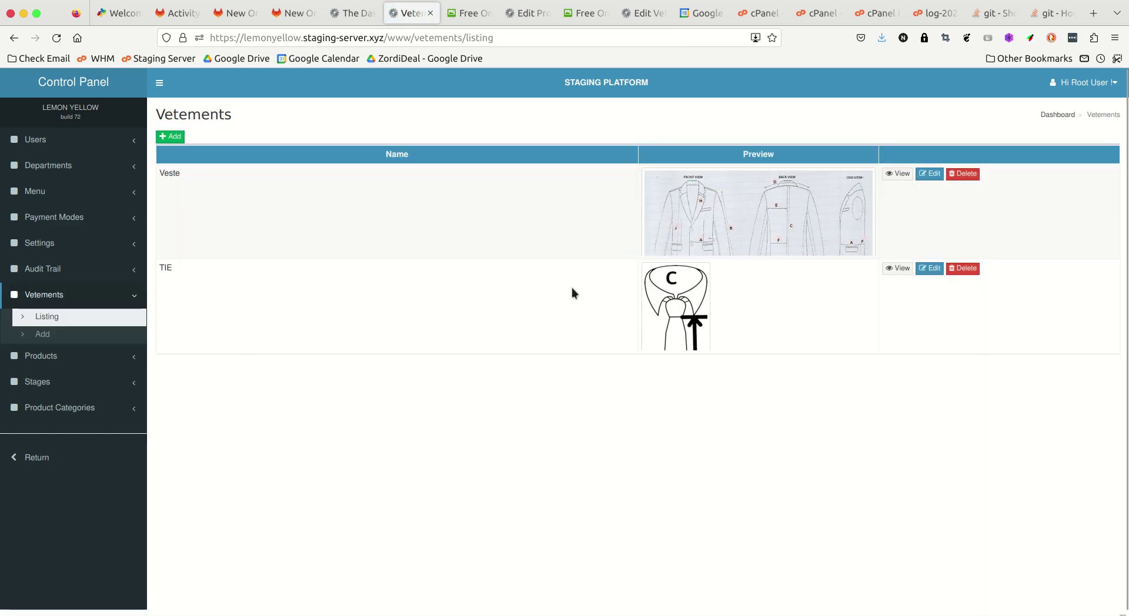
{"action": "left_click", "coordinate": [515, 17]}
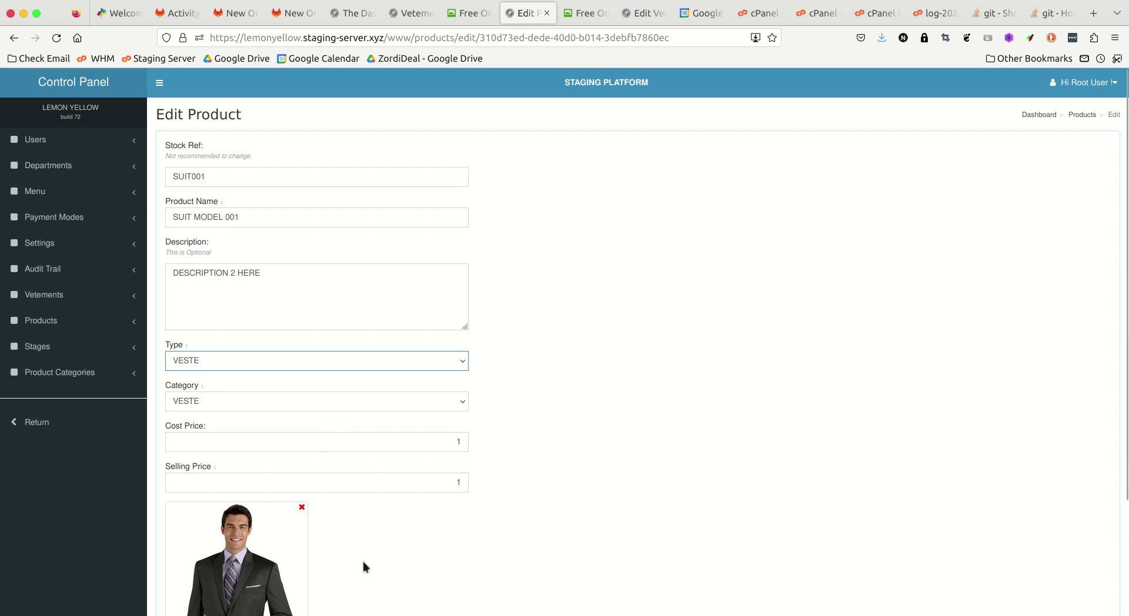
{"action": "scroll", "coordinate": [364, 559], "scroll_direction": "down", "scroll_amount": 3}
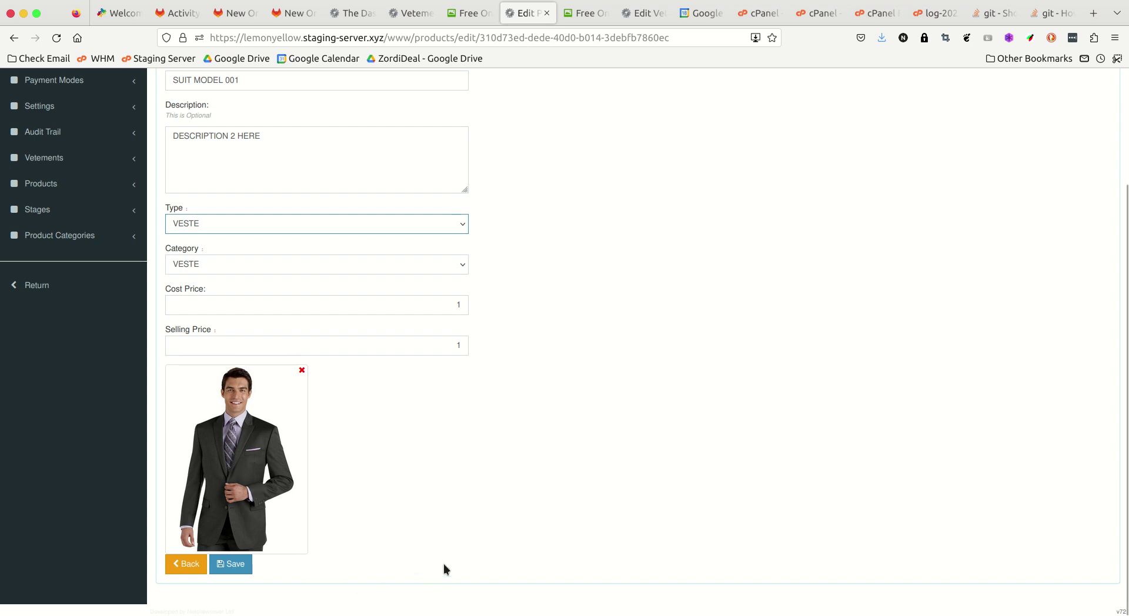
{"action": "scroll", "coordinate": [715, 484], "scroll_direction": "up", "scroll_amount": 3}
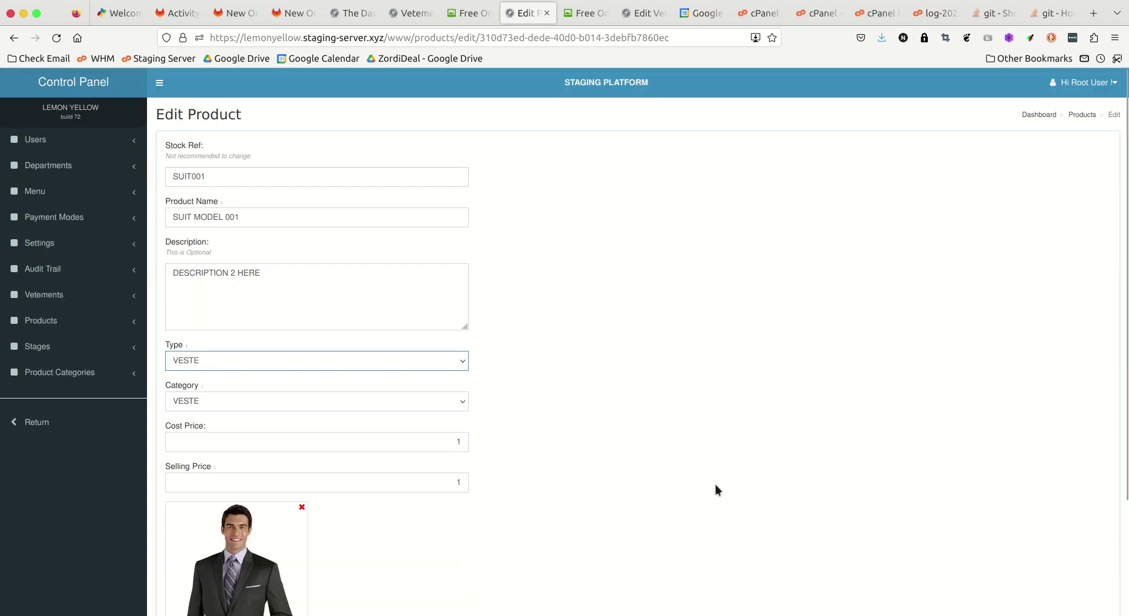